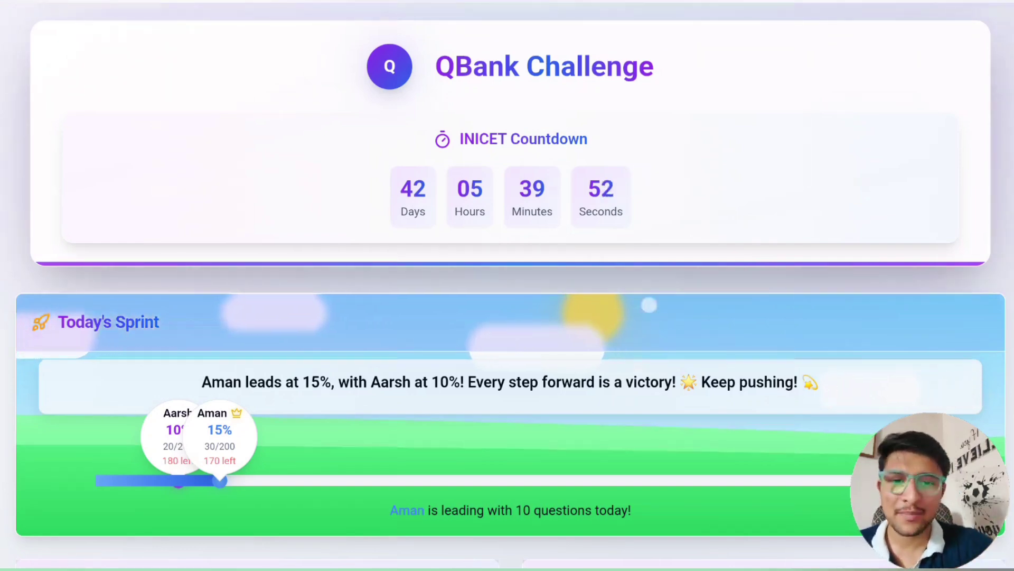
scroll(507, 317, down, 1)
scroll(507, 317, up, 1)
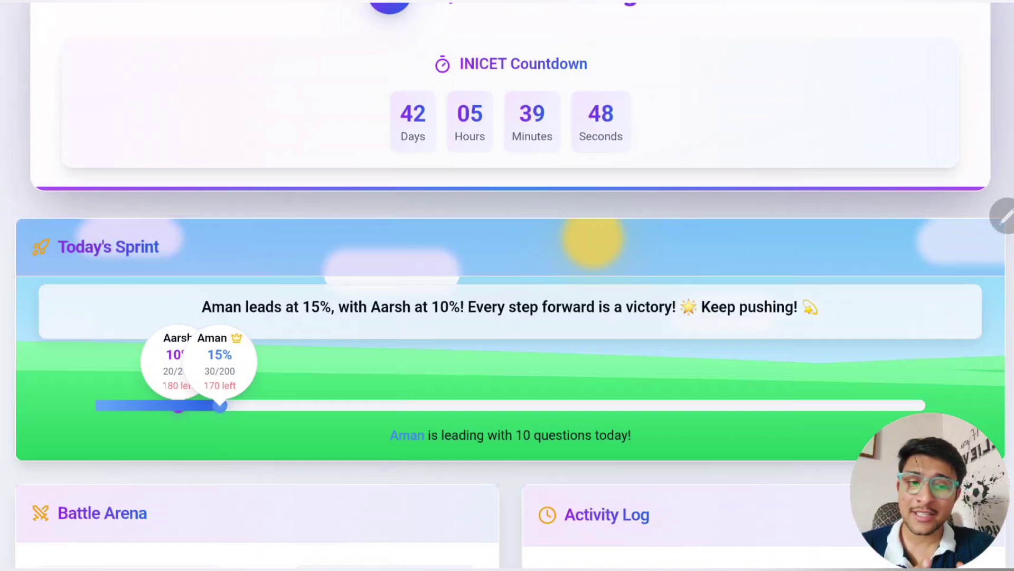
scroll(546, 362, down, 1)
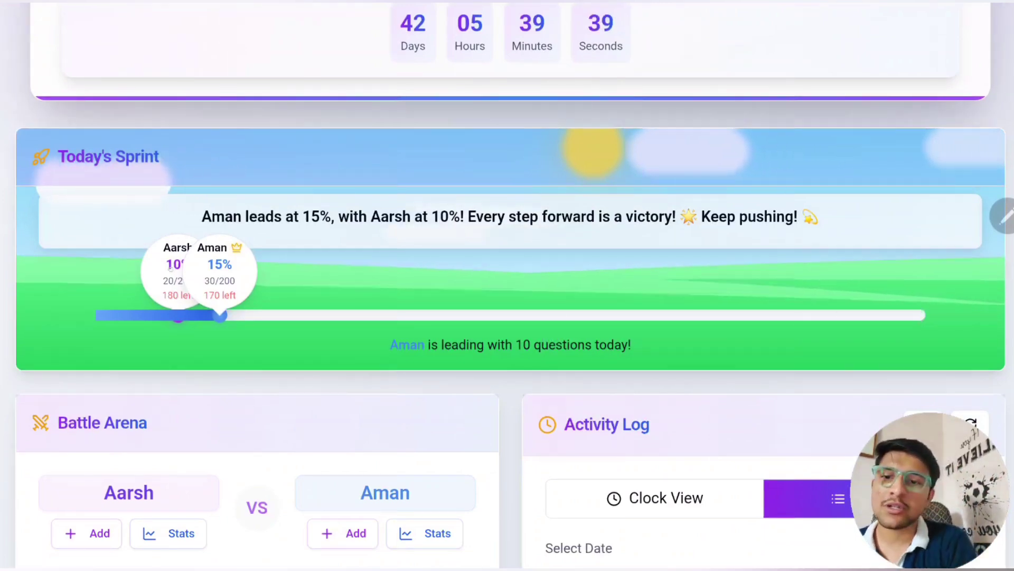
click(177, 246)
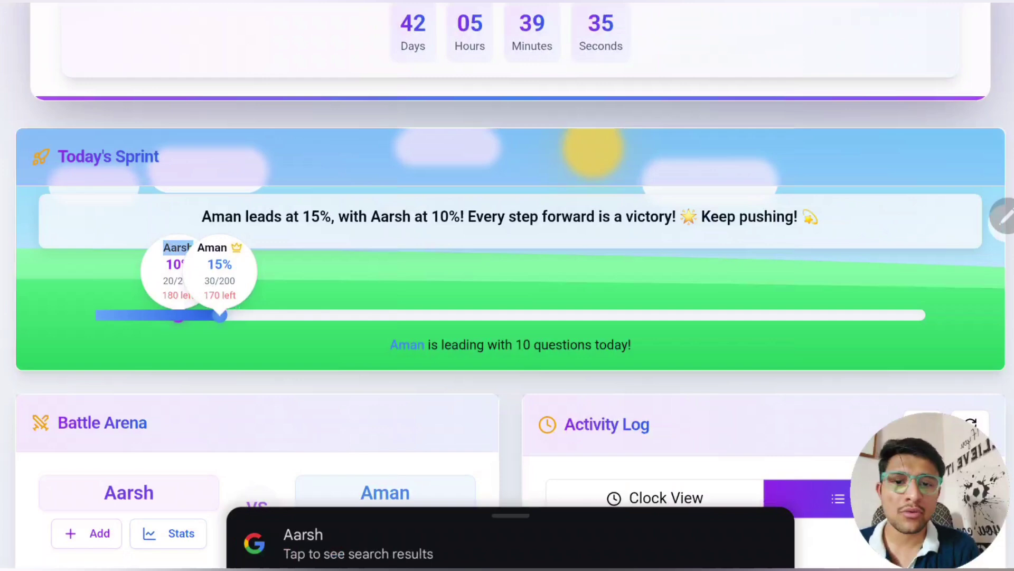
click(518, 437)
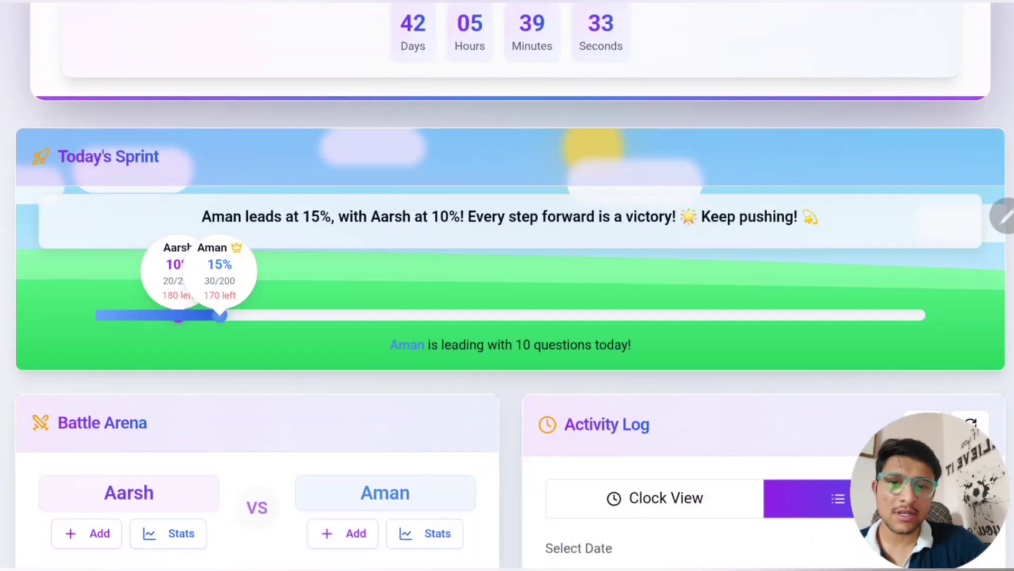
scroll(507, 286, down, 2)
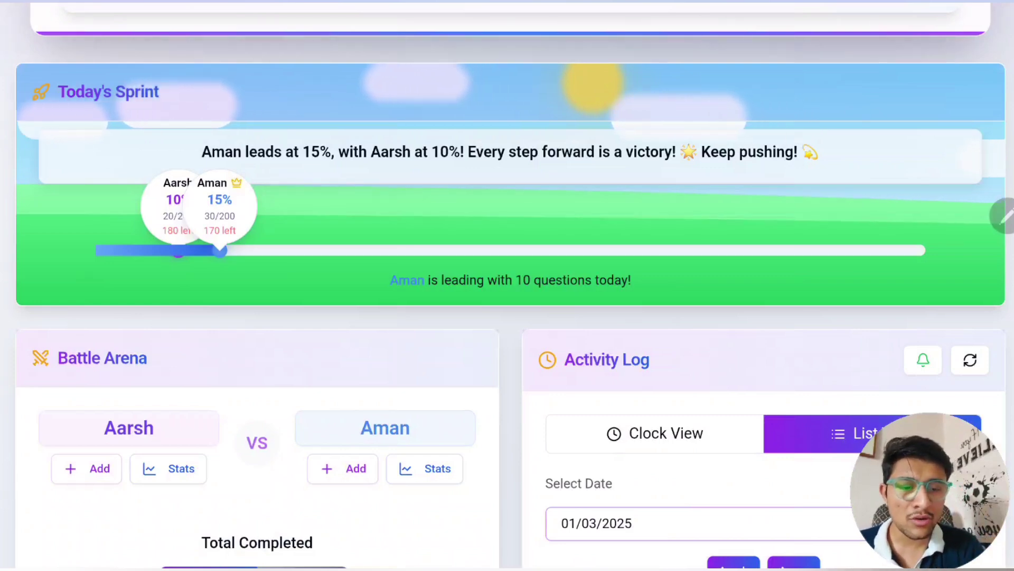
scroll(523, 204, down, 2)
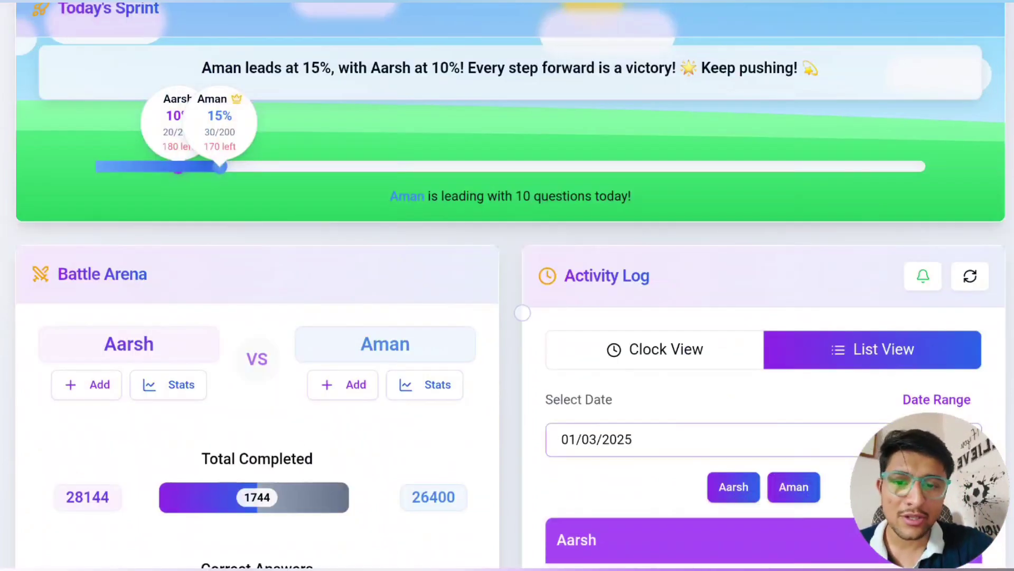
scroll(523, 205, down, 2)
scroll(524, 205, down, 2)
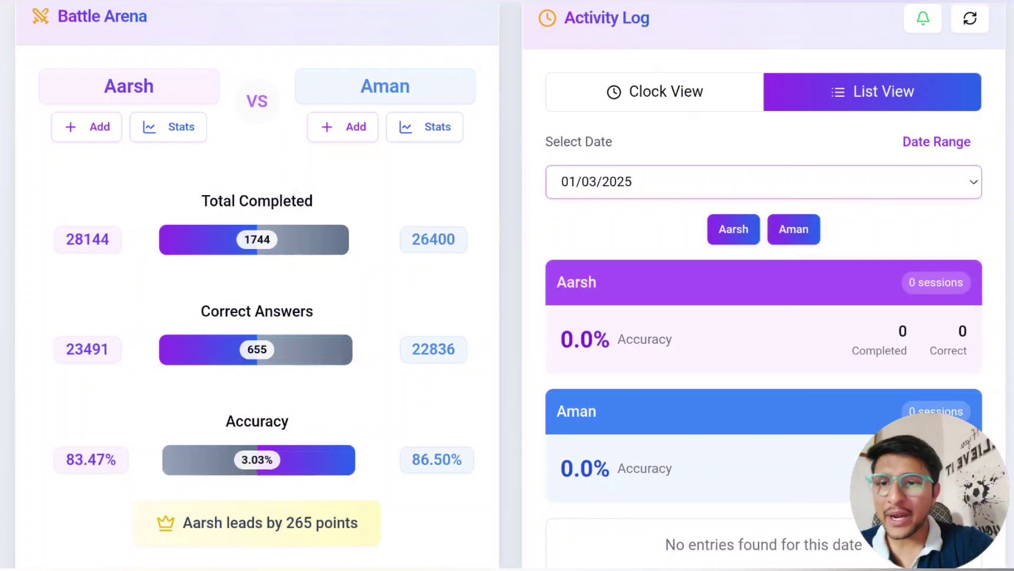
scroll(500, 393, down, 1)
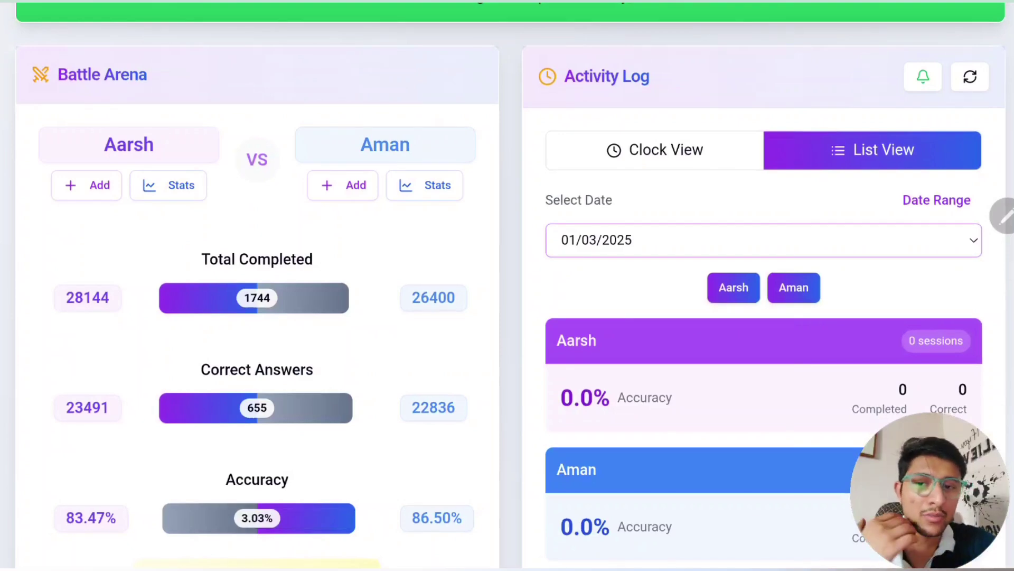
scroll(507, 318, down, 3)
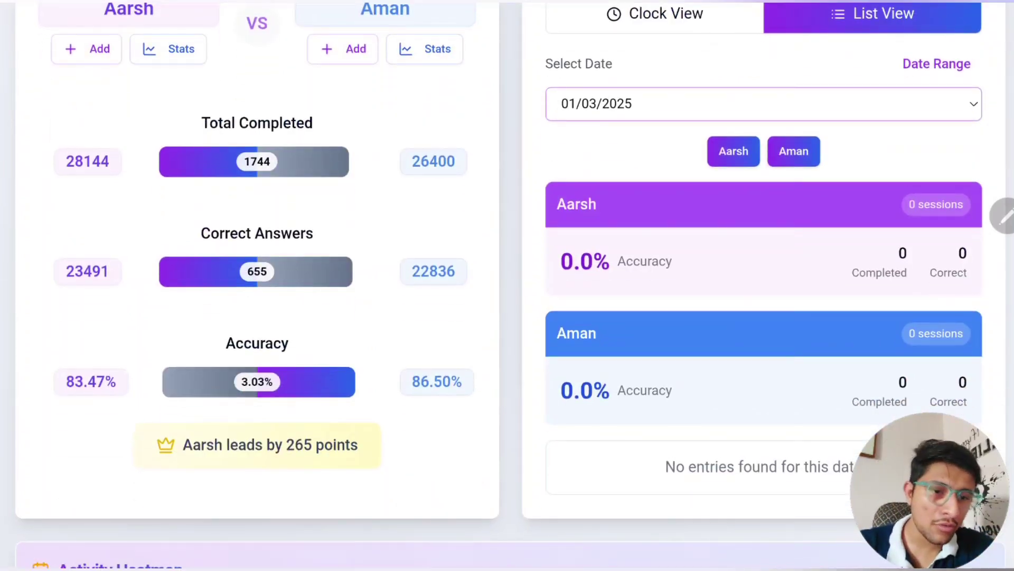
scroll(514, 383, up, 3)
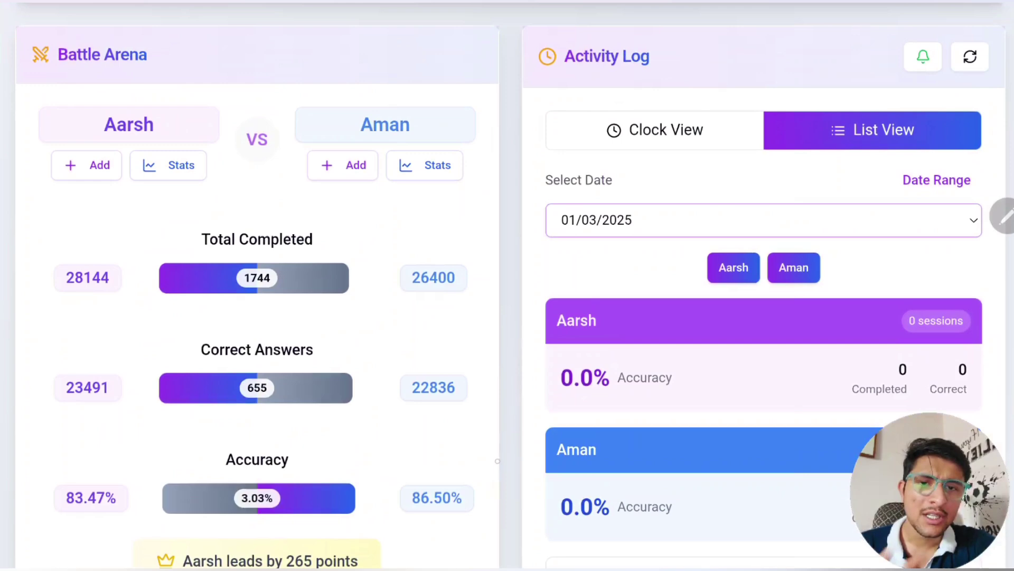
scroll(516, 417, down, 1)
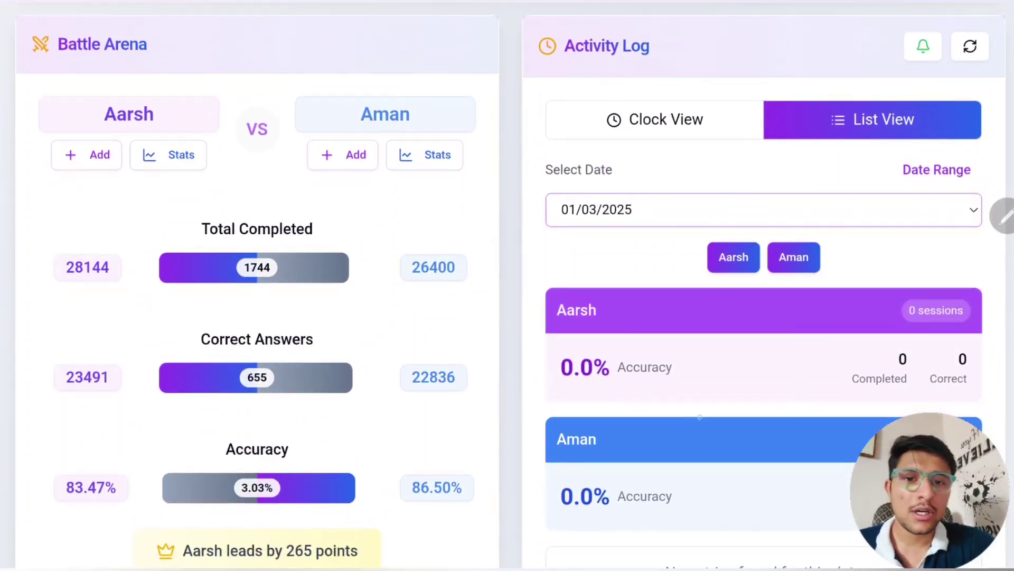
scroll(699, 416, down, 1)
scroll(716, 385, up, 1)
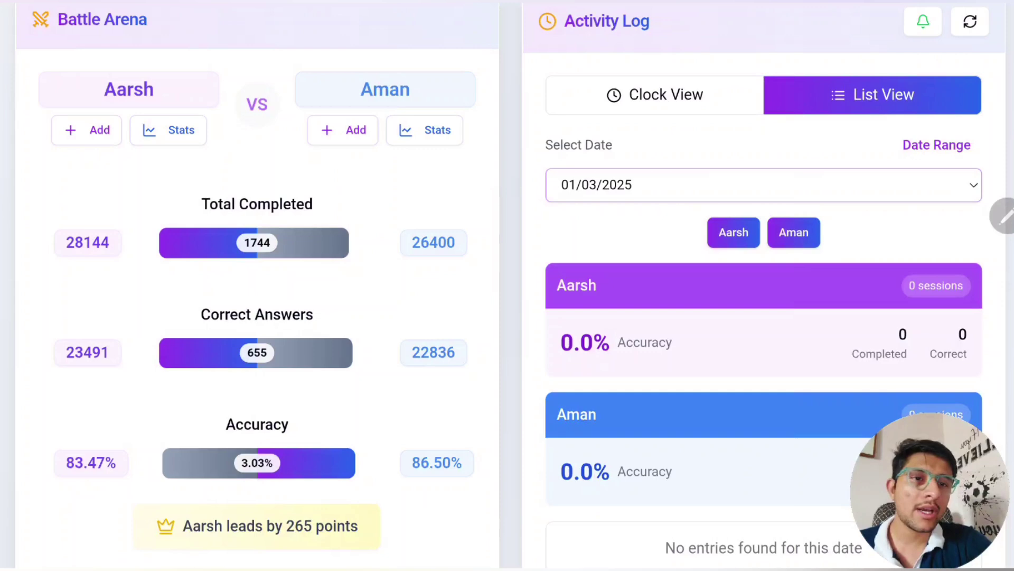
- Show the 21/06/2025 activity log in Clock View after toggling the date-range filter
click(953, 155)
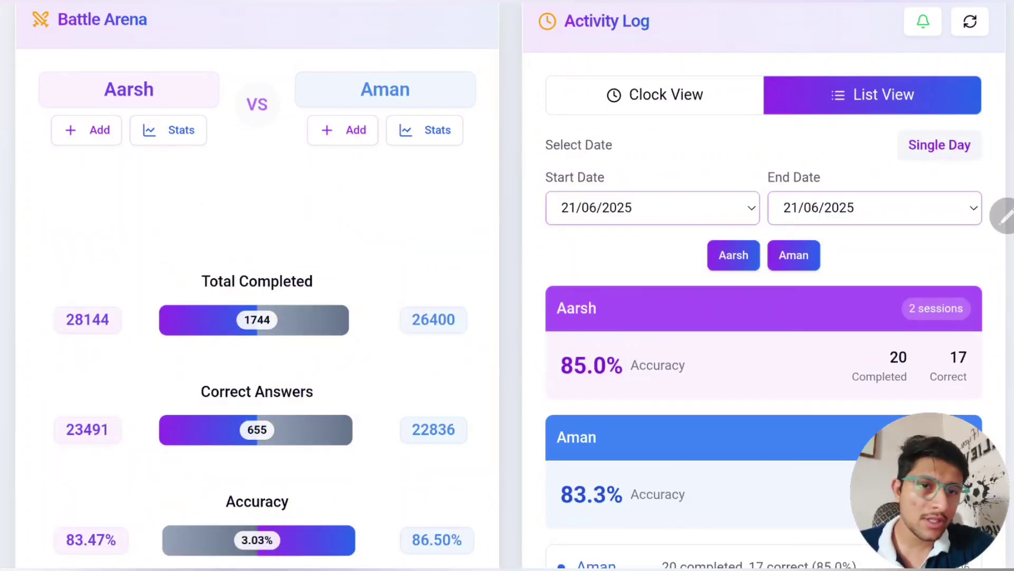
click(943, 147)
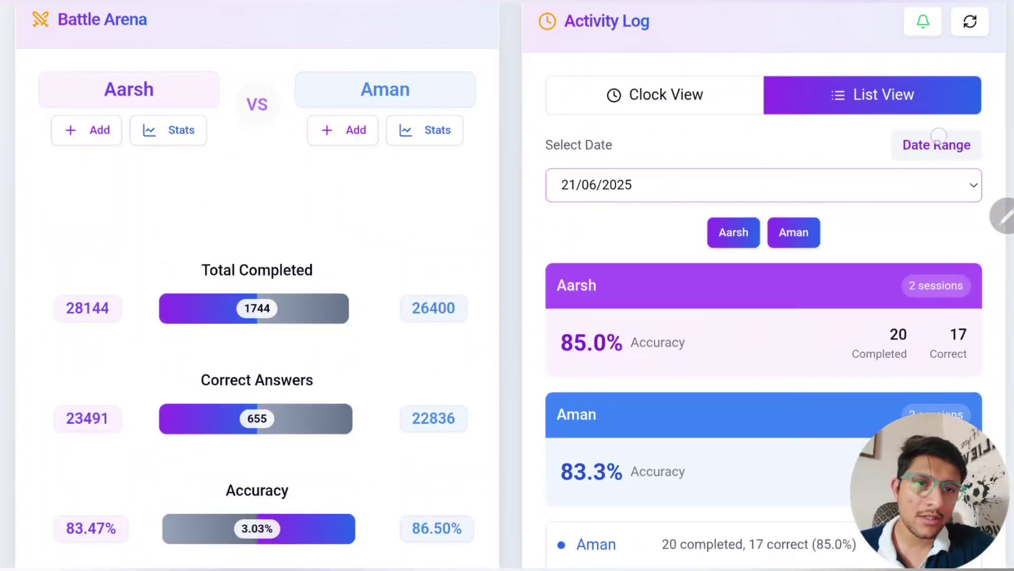
click(938, 144)
scroll(937, 142, down, 2)
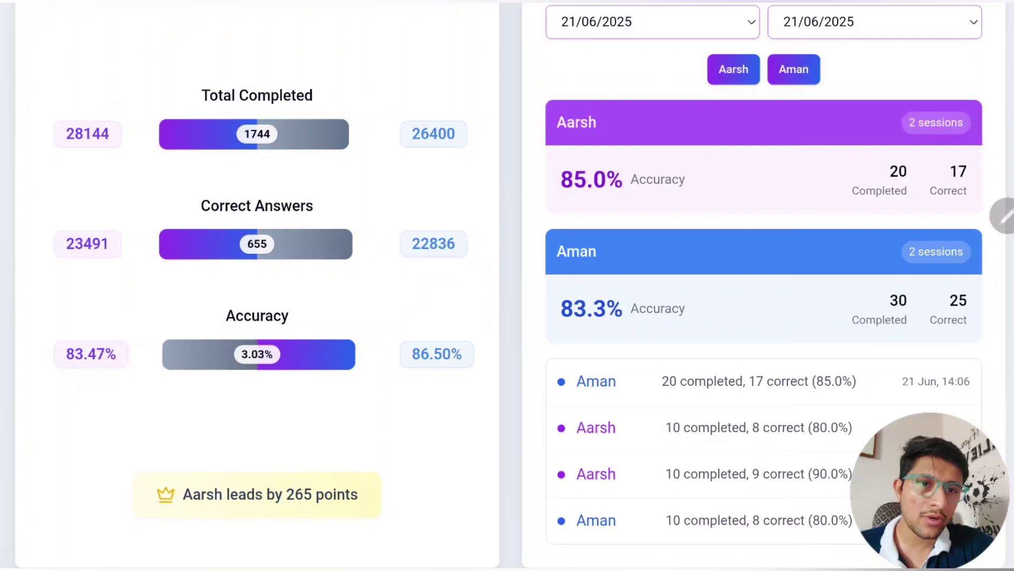
scroll(760, 317, down, 1)
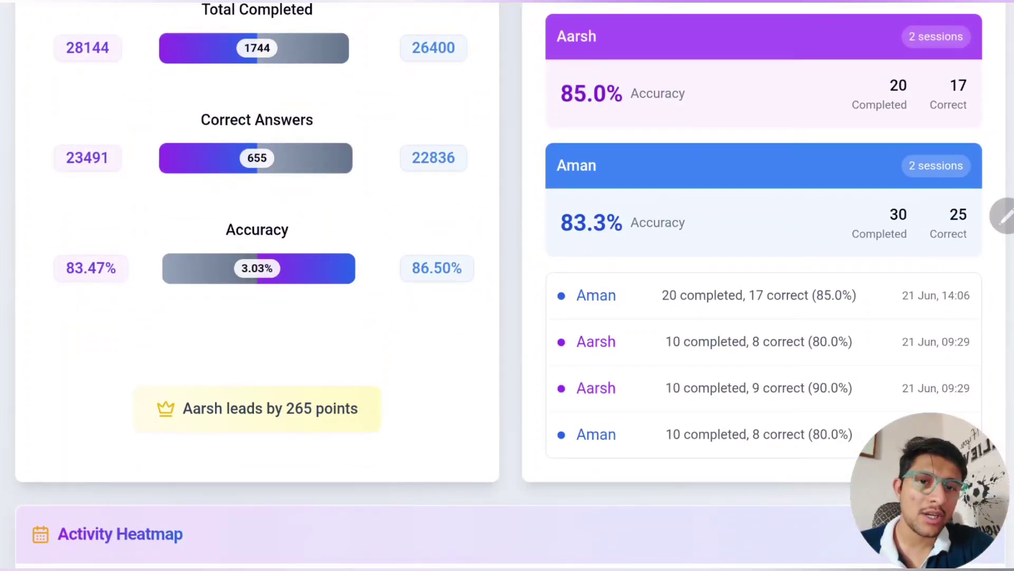
scroll(672, 178, up, 1)
scroll(682, 237, up, 1)
scroll(679, 317, up, 2)
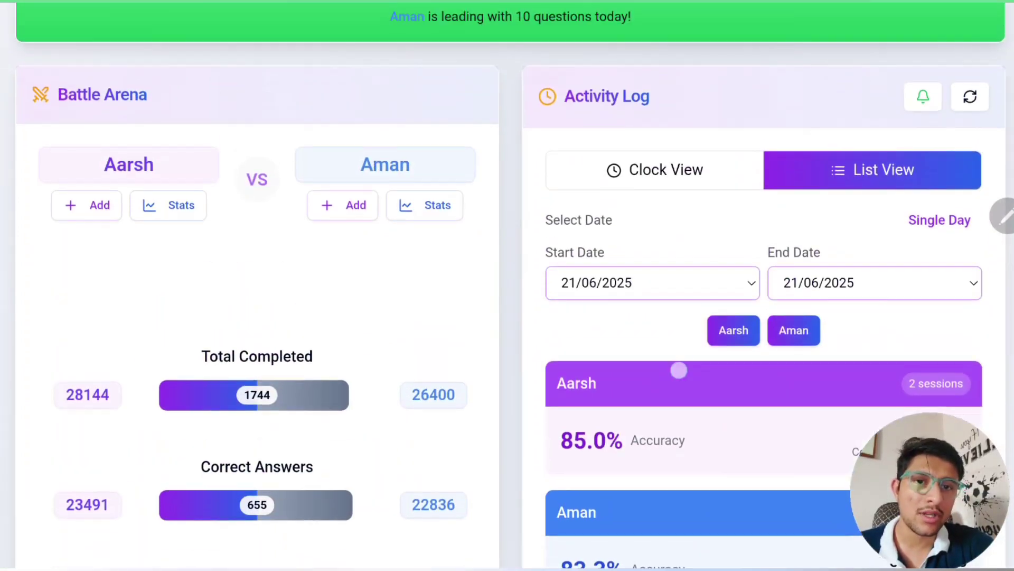
scroll(678, 370, up, 1)
click(675, 198)
scroll(714, 317, down, 2)
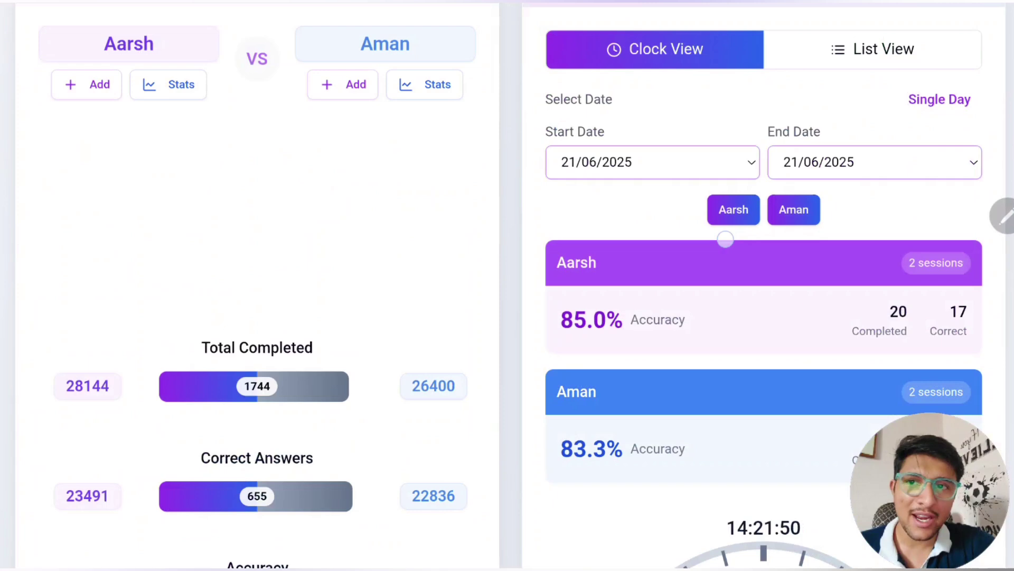
scroll(713, 317, down, 2)
scroll(714, 317, down, 1)
scroll(713, 317, down, 1)
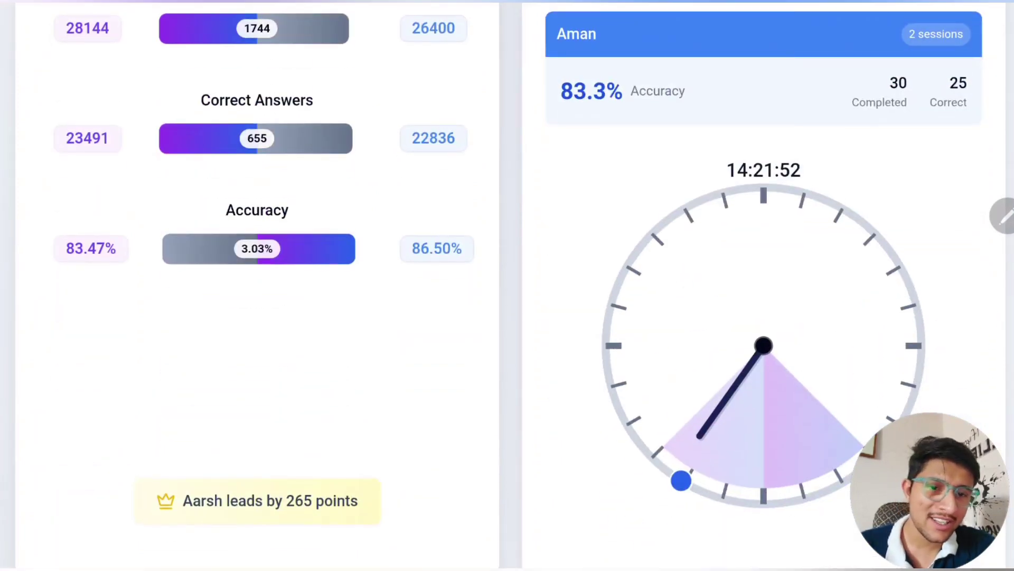
scroll(507, 285, down, 1)
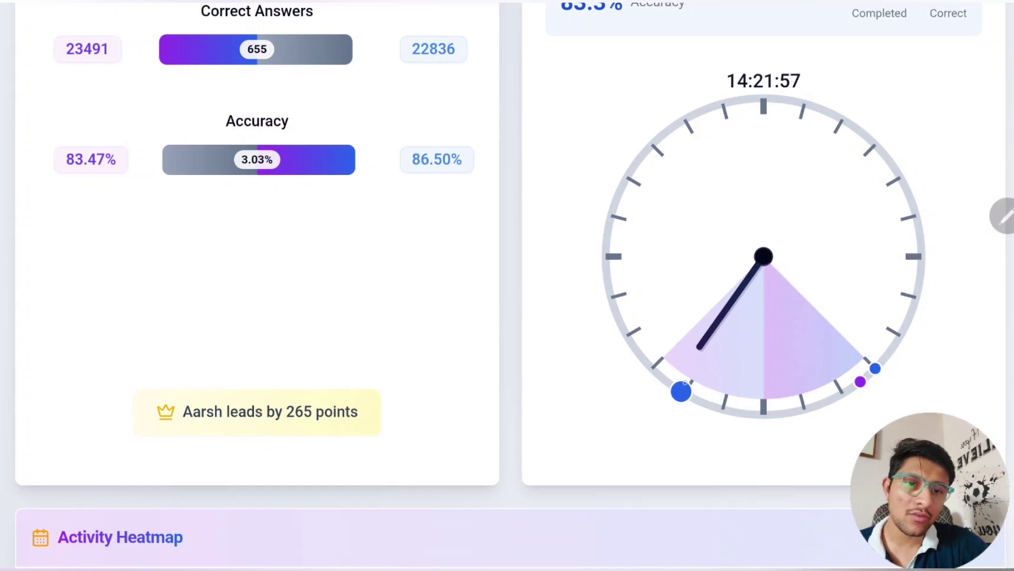
scroll(703, 278, up, 2)
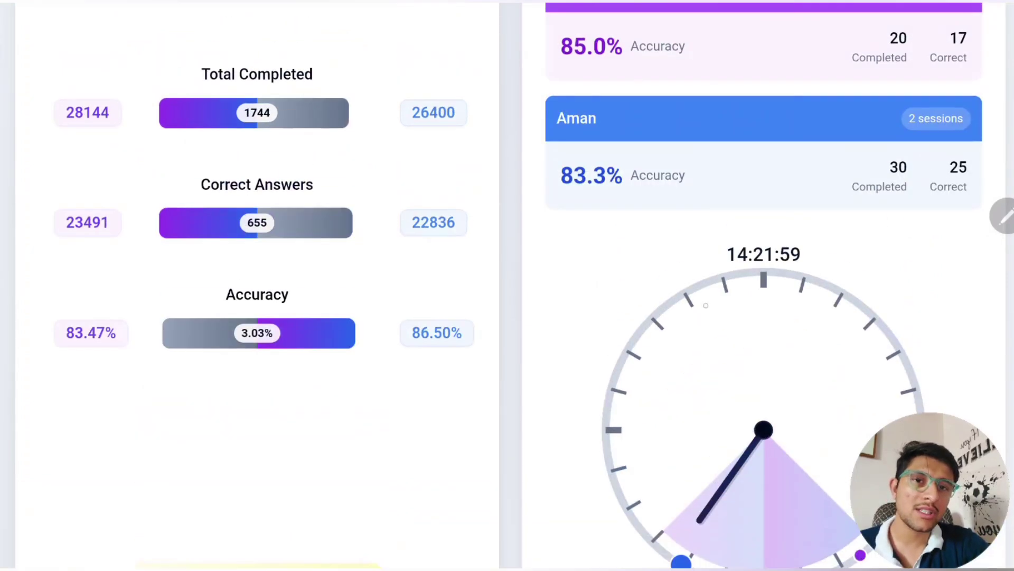
scroll(703, 278, up, 1)
scroll(703, 278, up, 1)
scroll(682, 319, up, 2)
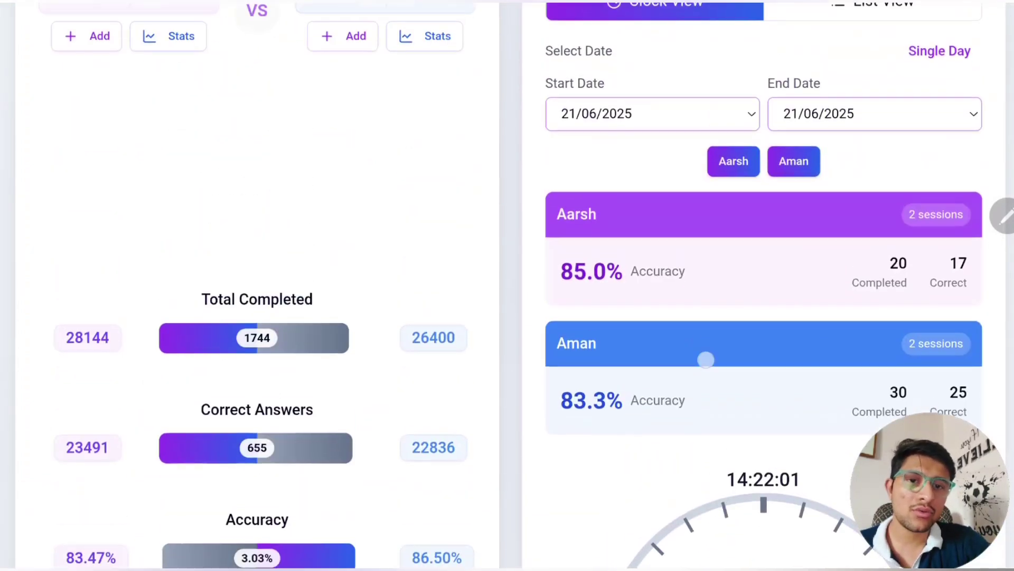
scroll(682, 319, up, 1)
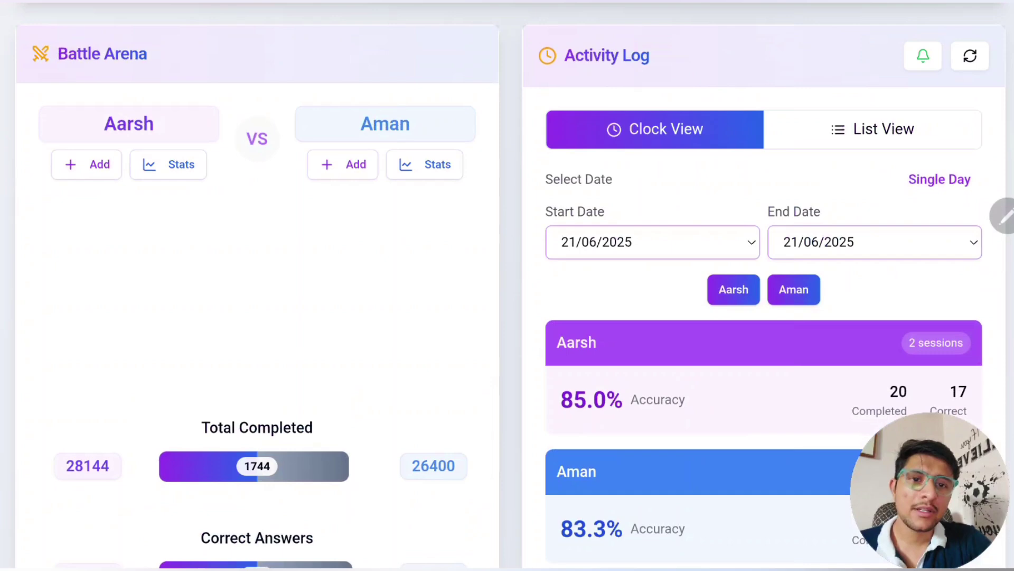
- Switch the activity log to a date range starting 01/04/2025
click(942, 177)
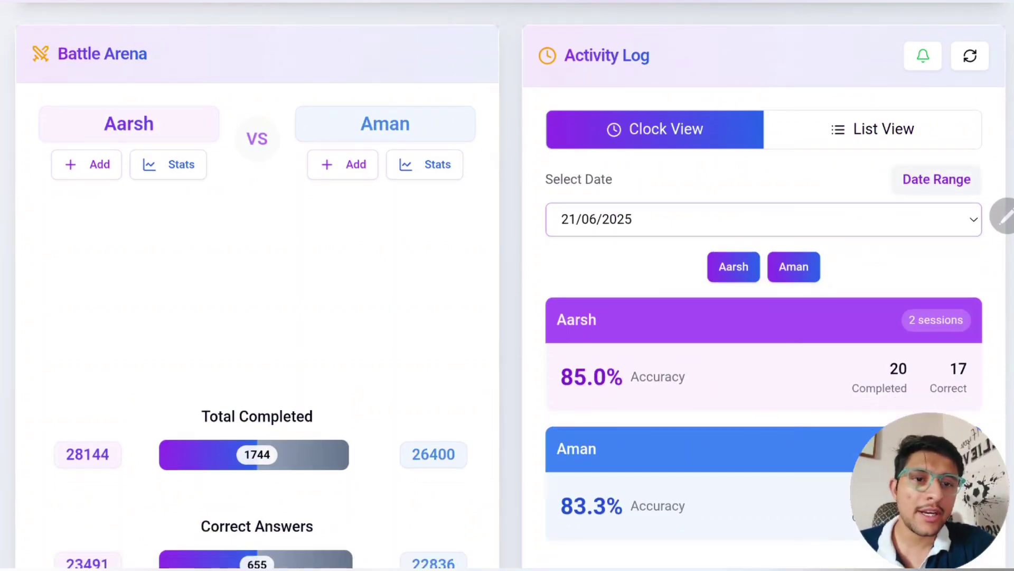
click(904, 191)
click(666, 252)
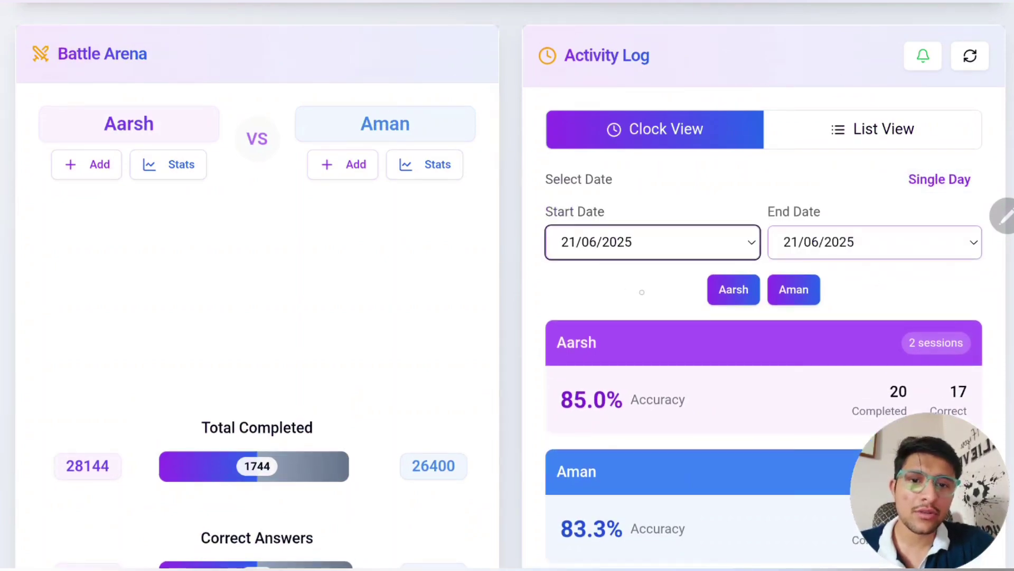
click(460, 166)
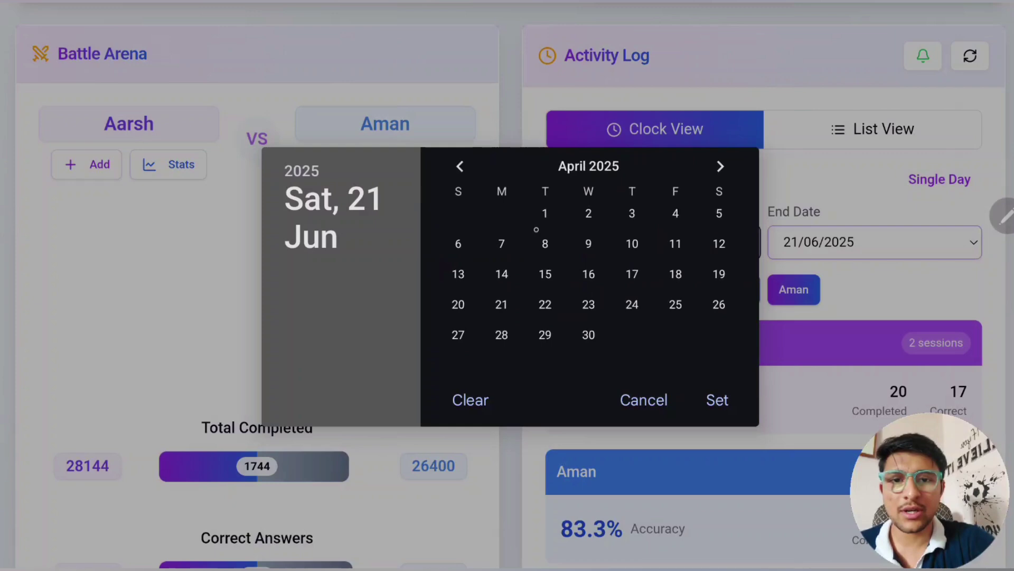
click(546, 213)
click(716, 399)
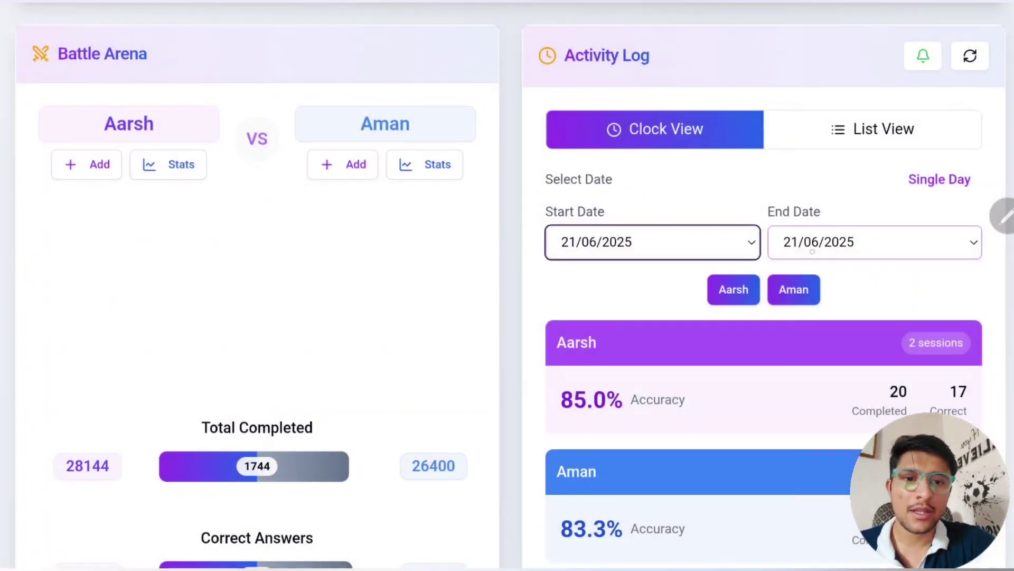
- Set the activity log's end date to 30/04/2025
click(812, 246)
drag(588, 252, 671, 351)
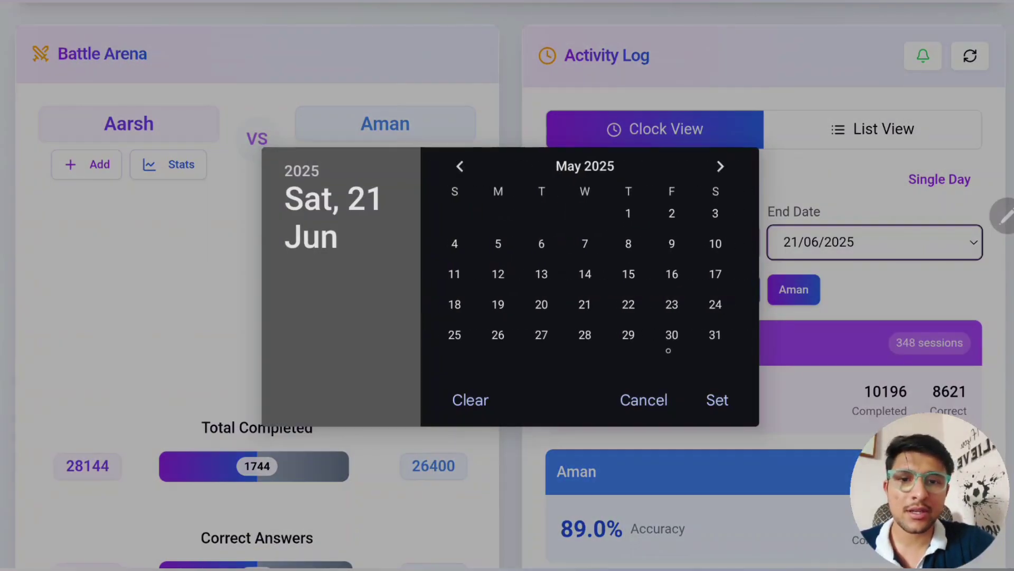
drag(722, 310, 653, 328)
click(588, 332)
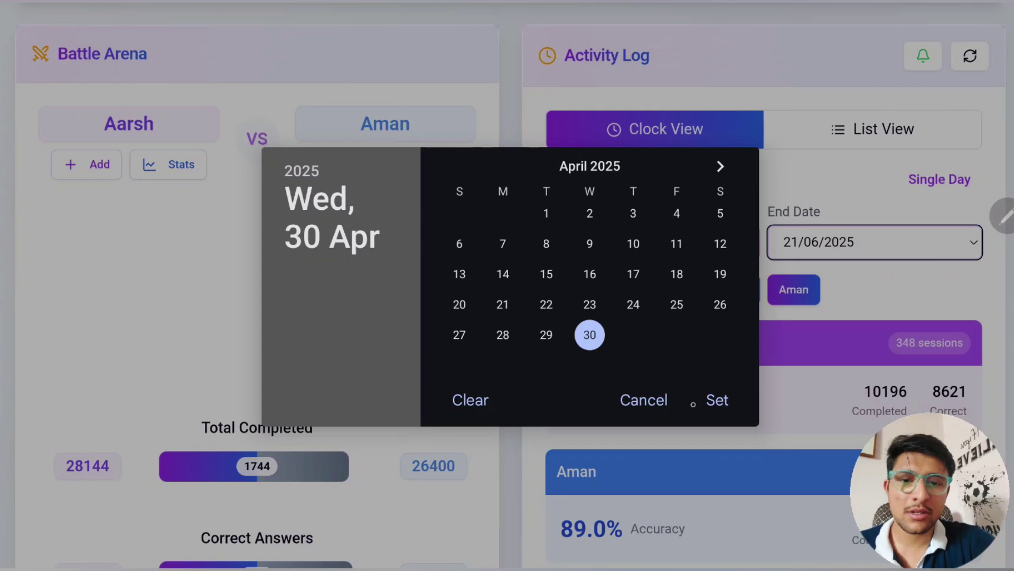
click(717, 399)
scroll(701, 356, down, 5)
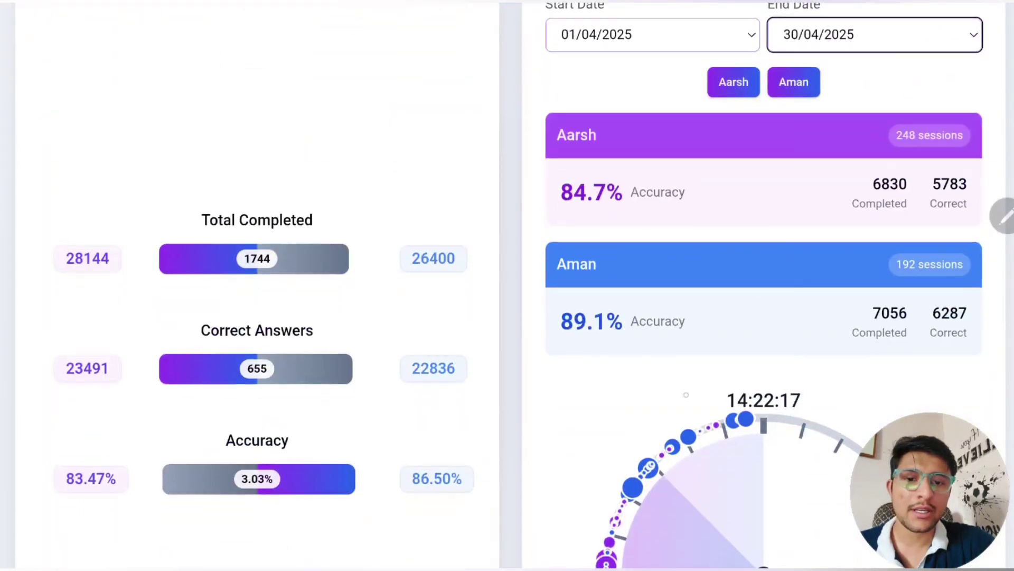
scroll(849, 310, up, 1)
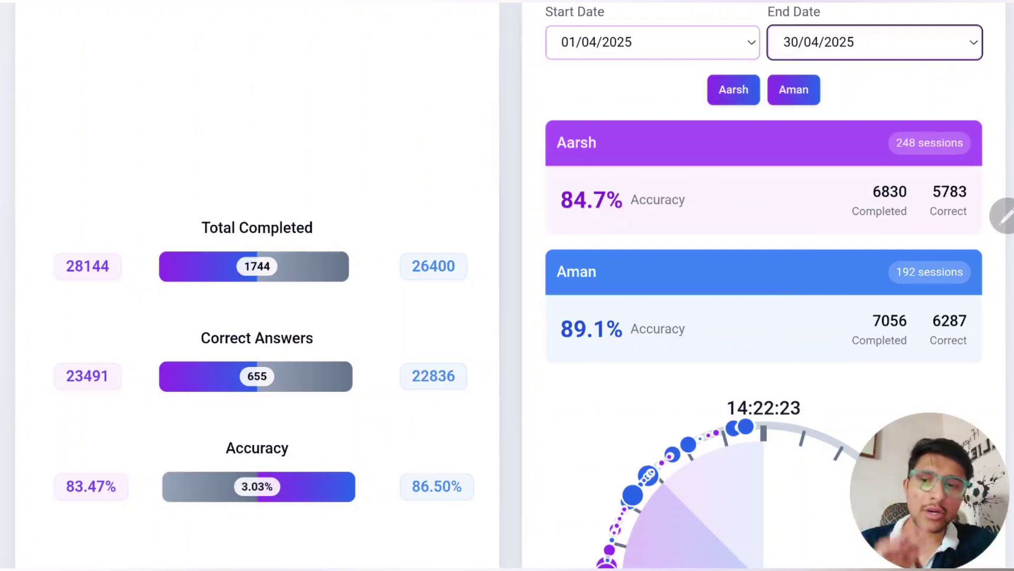
scroll(507, 285, down, 4)
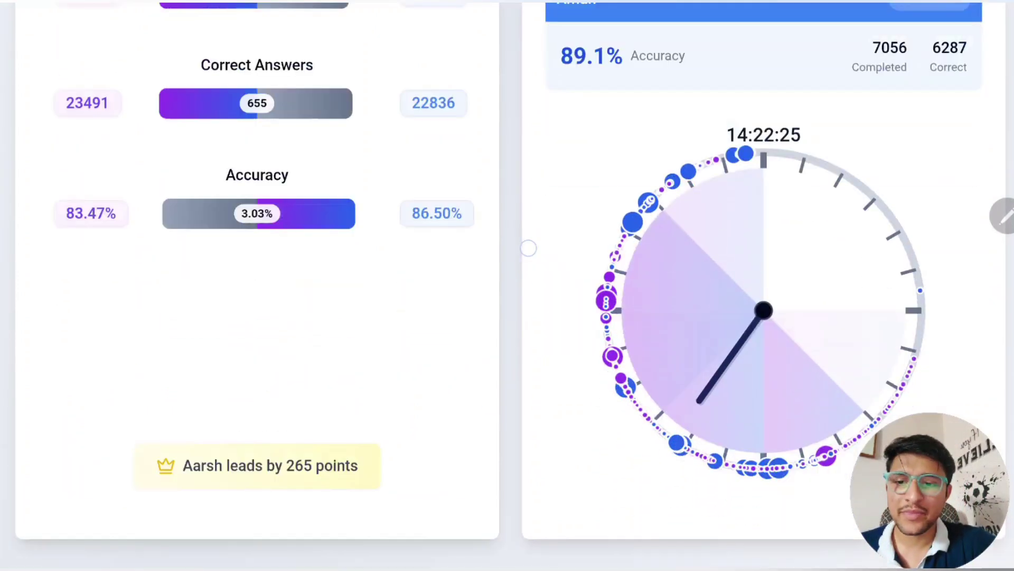
scroll(508, 286, down, 3)
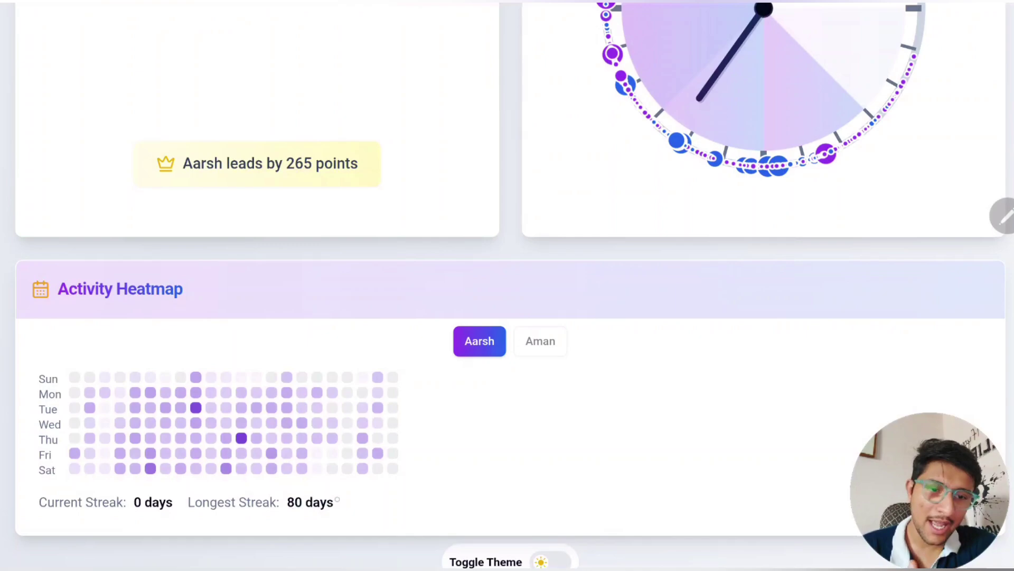
scroll(523, 369, up, 2)
scroll(523, 369, up, 3)
scroll(515, 381, up, 3)
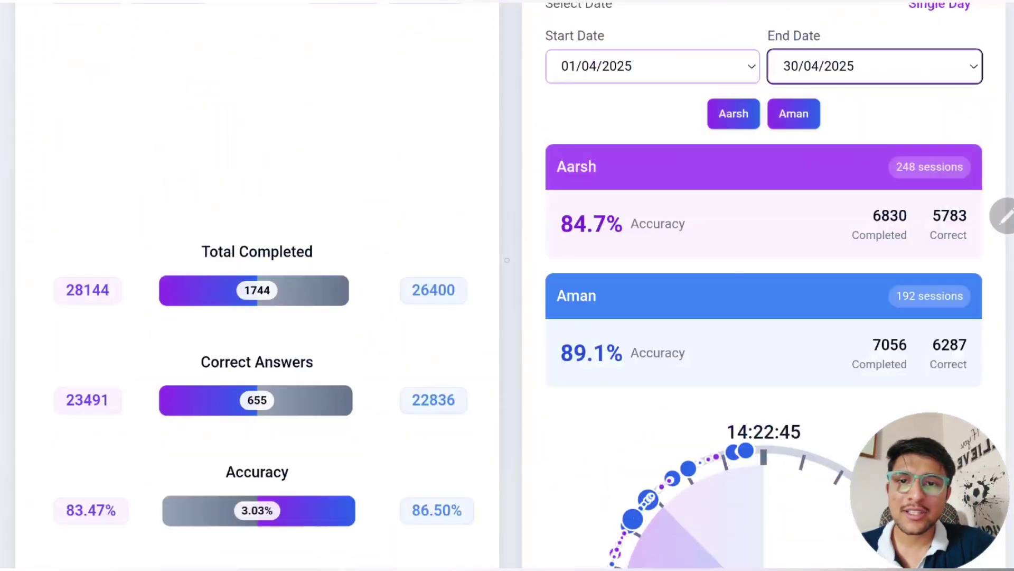
scroll(510, 392, up, 3)
scroll(511, 392, up, 3)
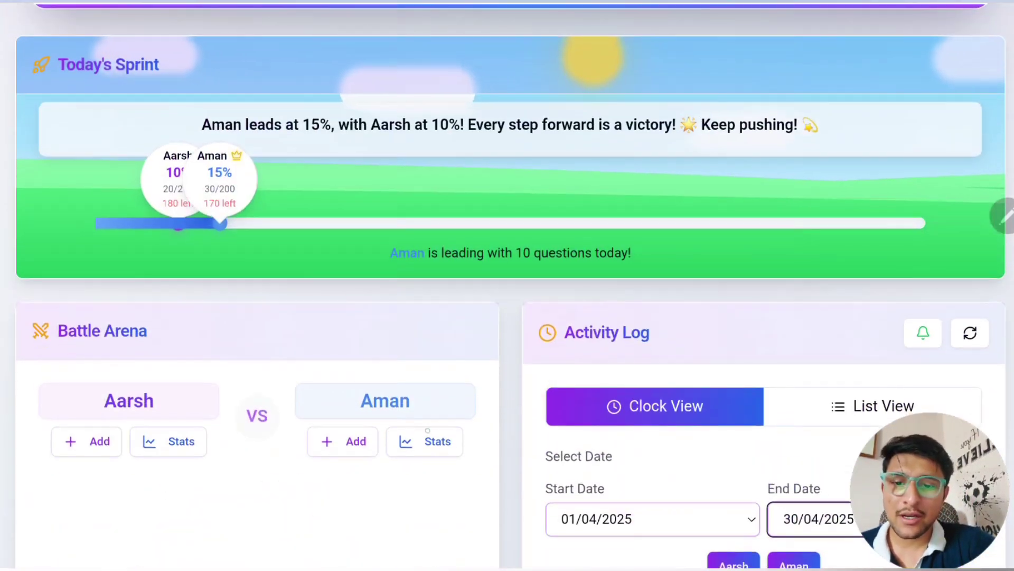
- Unlock Aman's Add Progress form with the password and fill in 10 questions completed
click(373, 445)
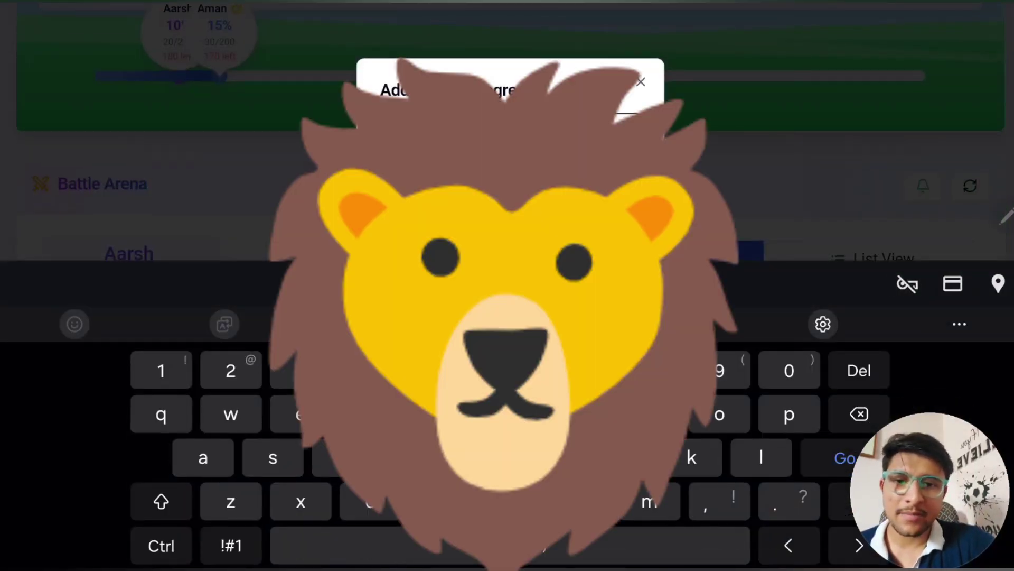
key(Return)
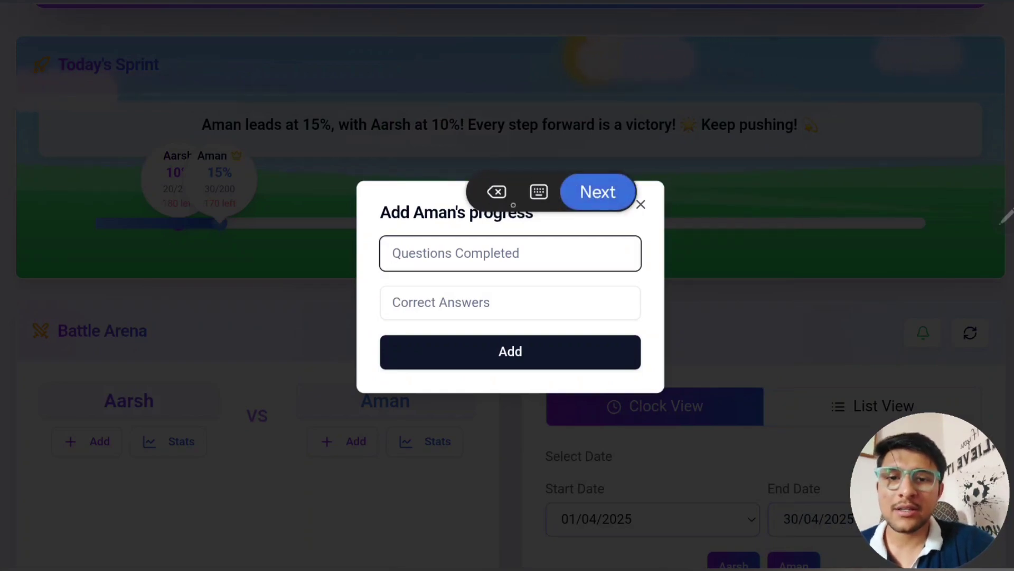
click(650, 354)
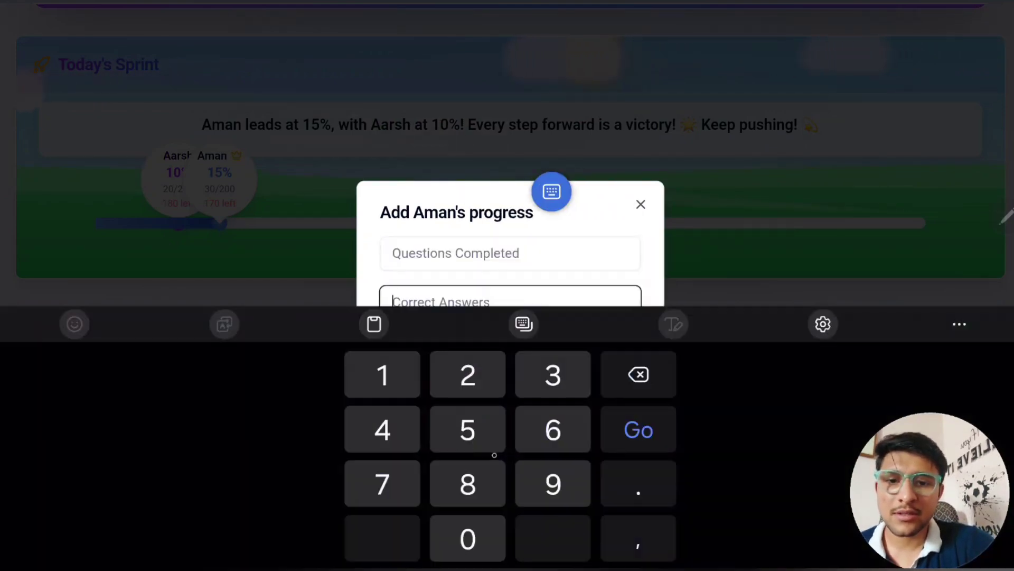
click(485, 242)
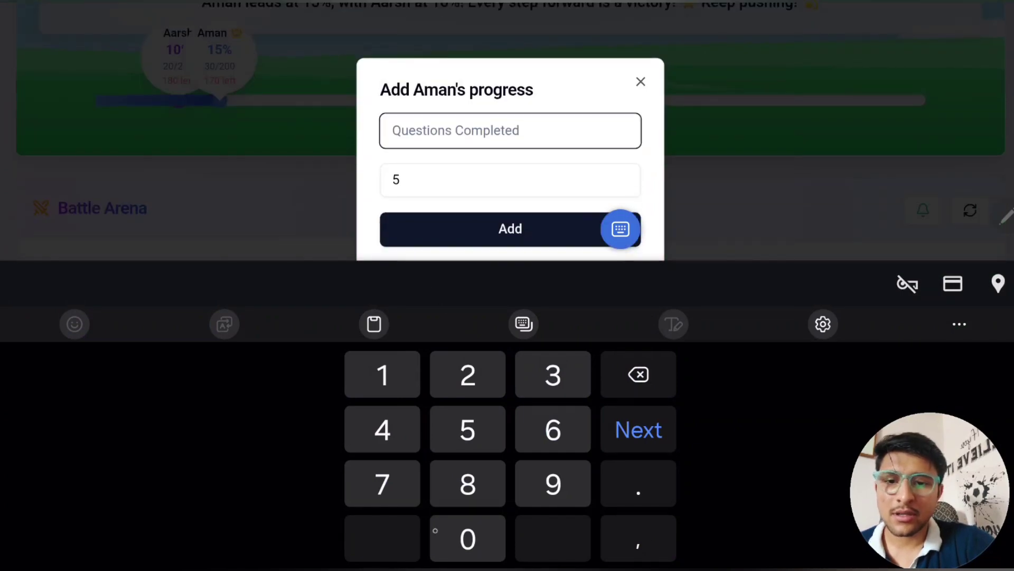
text(10)
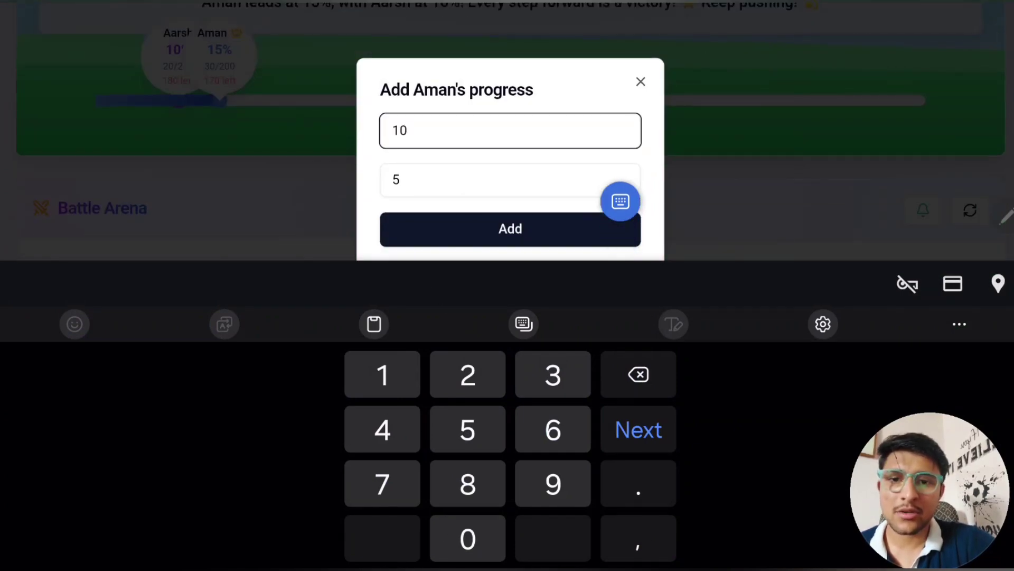
click(443, 183)
- Correct the answers to 7, submit Aman's progress, and check the Aman and Aarsh heatmaps
key(BackSpace)
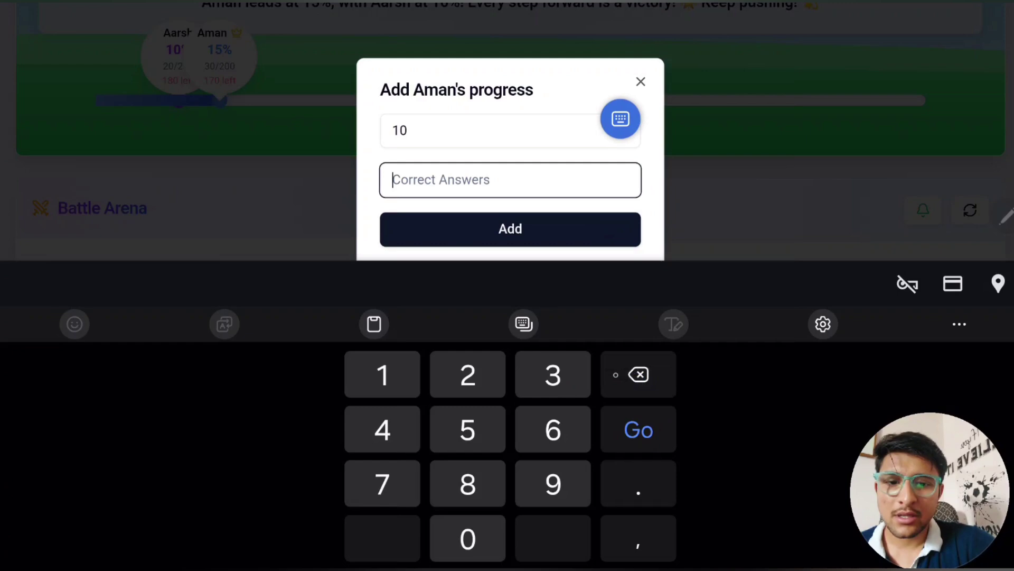
text(7)
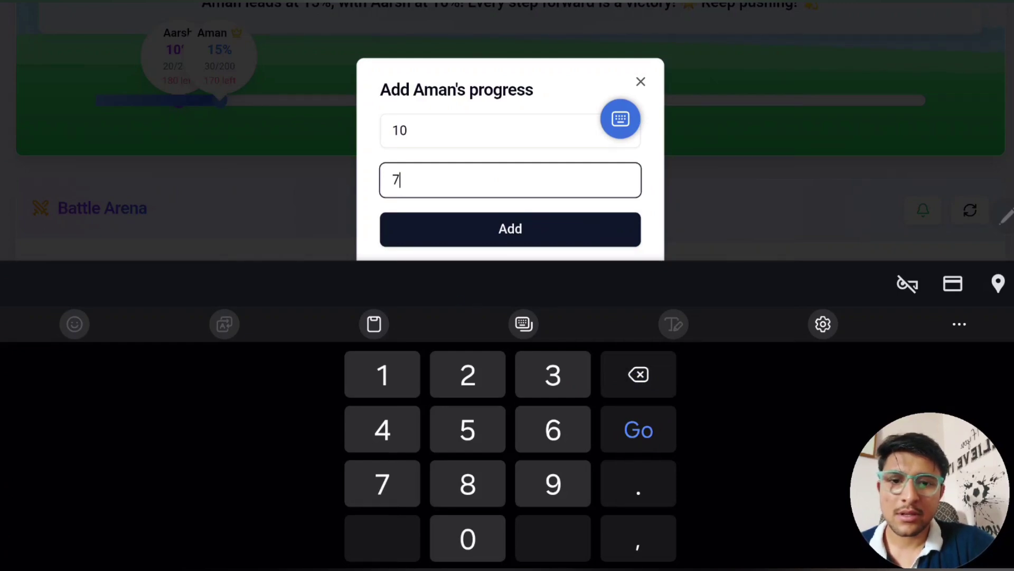
key(Return)
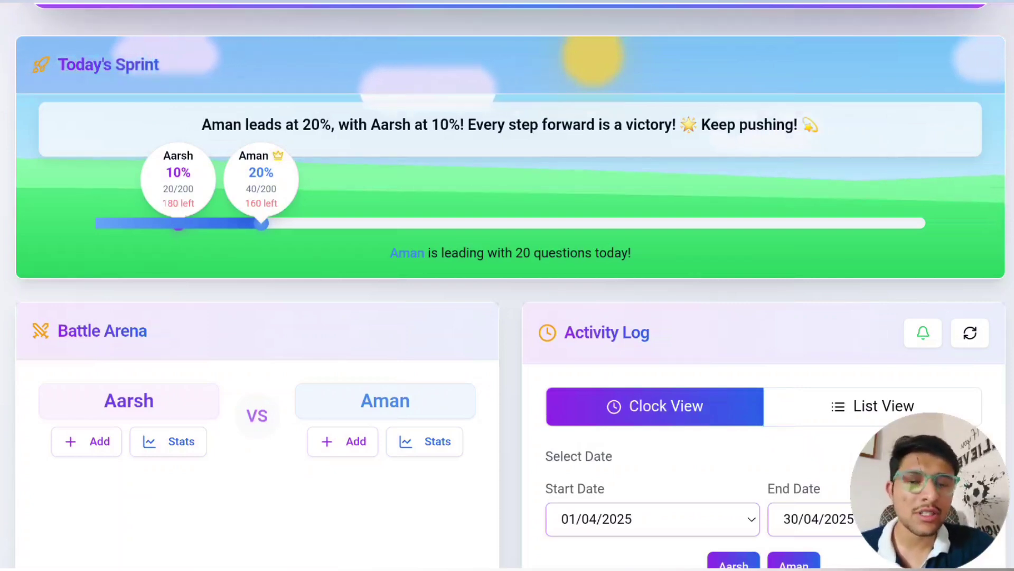
scroll(508, 317, down, 5)
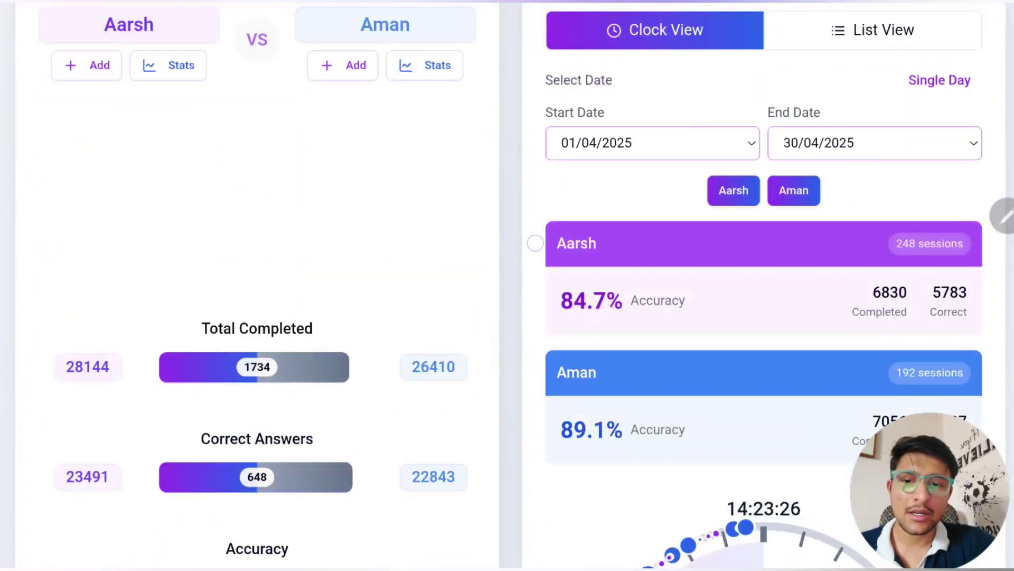
scroll(535, 244, down, 2)
scroll(535, 244, down, 3)
scroll(538, 254, down, 3)
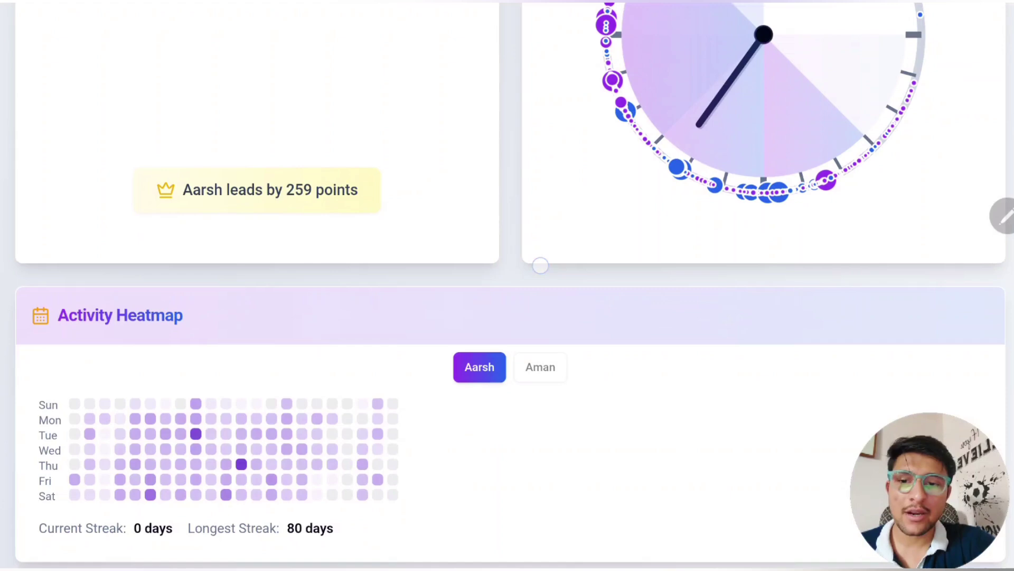
scroll(539, 265, down, 1)
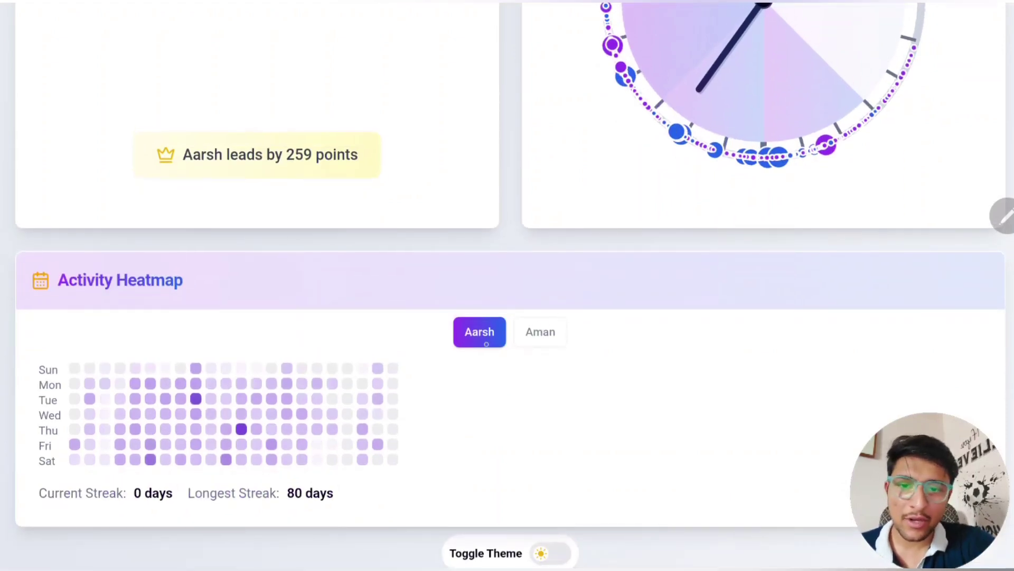
click(526, 331)
click(478, 339)
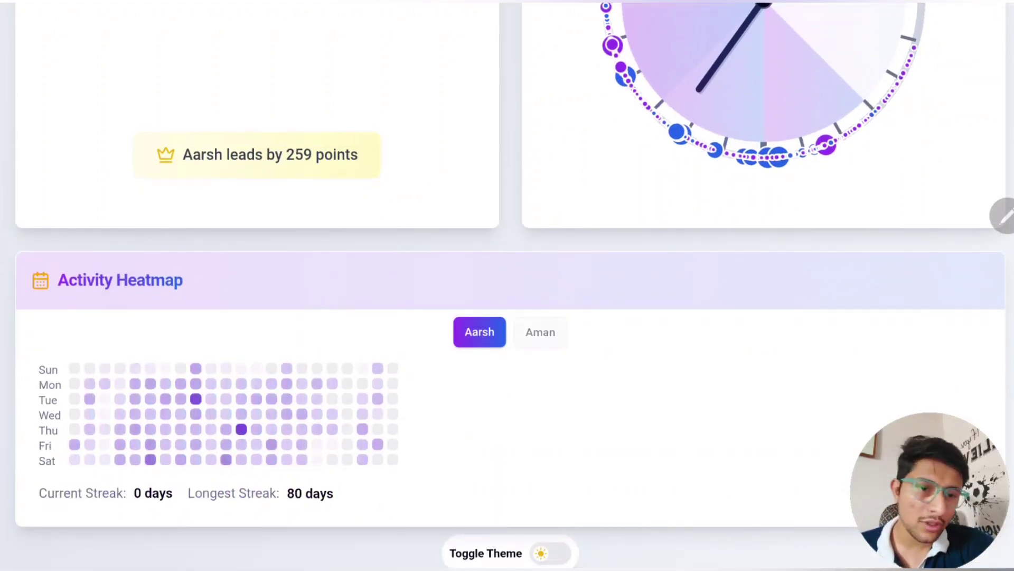
scroll(672, 478, up, 2)
scroll(672, 477, up, 4)
scroll(727, 340, up, 5)
scroll(728, 339, up, 2)
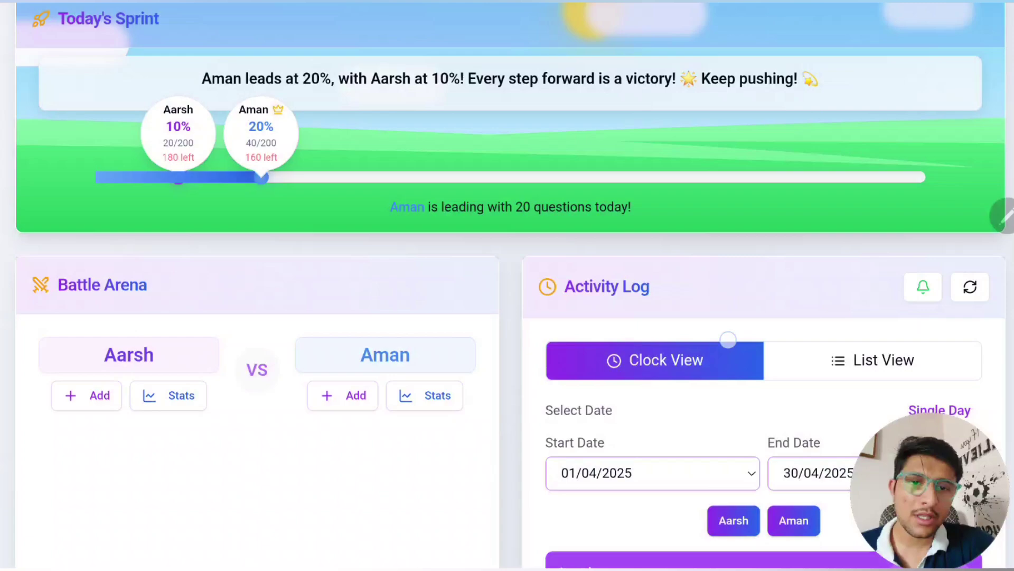
scroll(727, 339, down, 3)
scroll(716, 311, down, 2)
- Toggle the Aarsh and Aman filters so only Aarsh's stats remain in the log
click(733, 256)
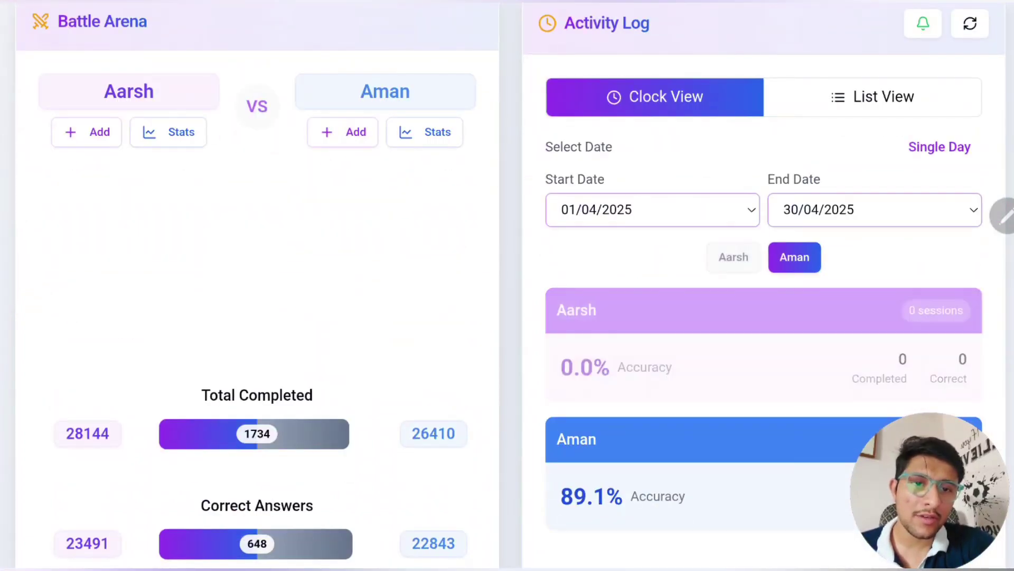
scroll(713, 388, down, 1)
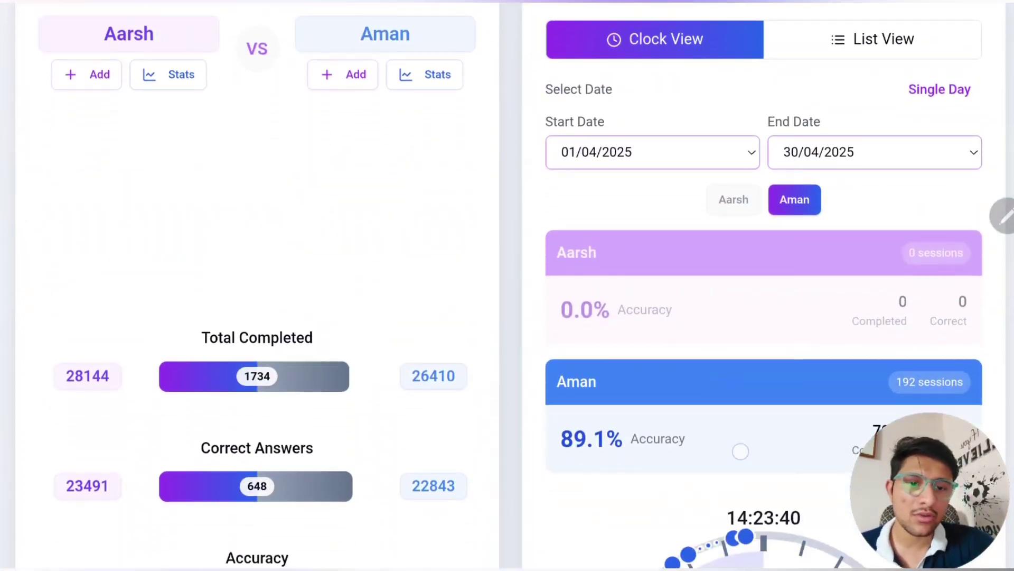
scroll(740, 451, down, 4)
scroll(752, 396, down, 4)
scroll(777, 332, up, 5)
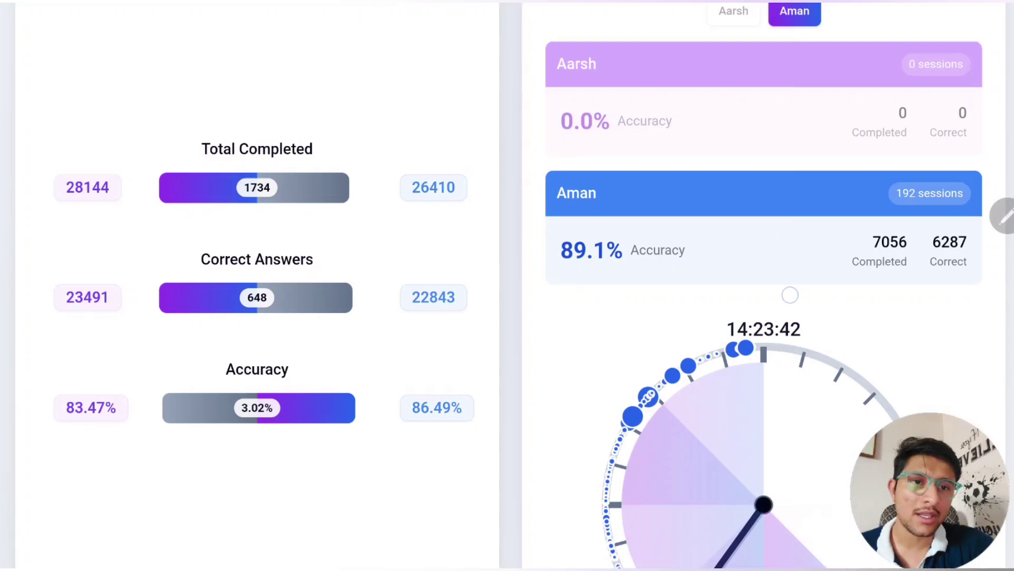
scroll(791, 295, up, 3)
scroll(801, 289, up, 1)
click(794, 247)
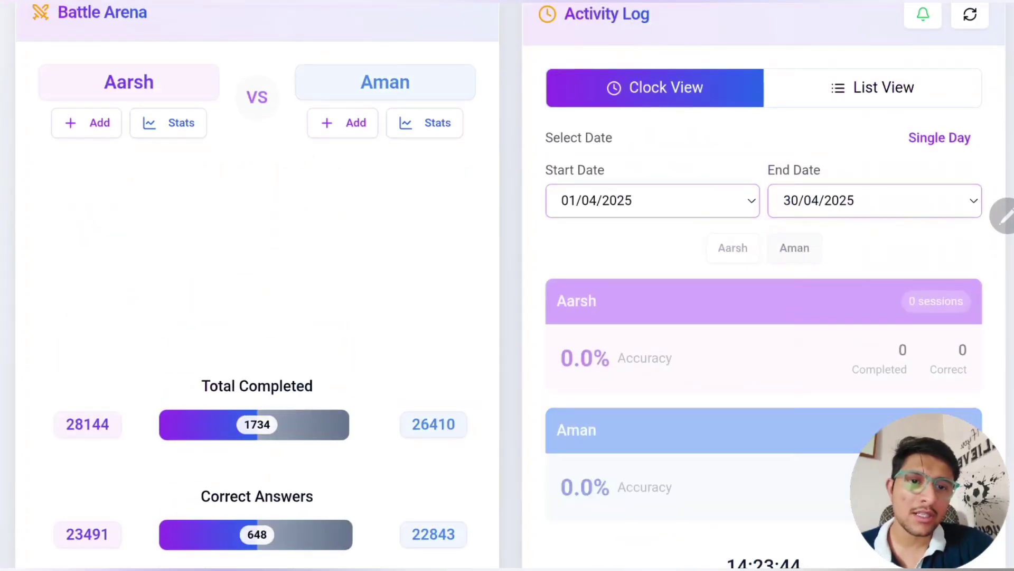
click(733, 248)
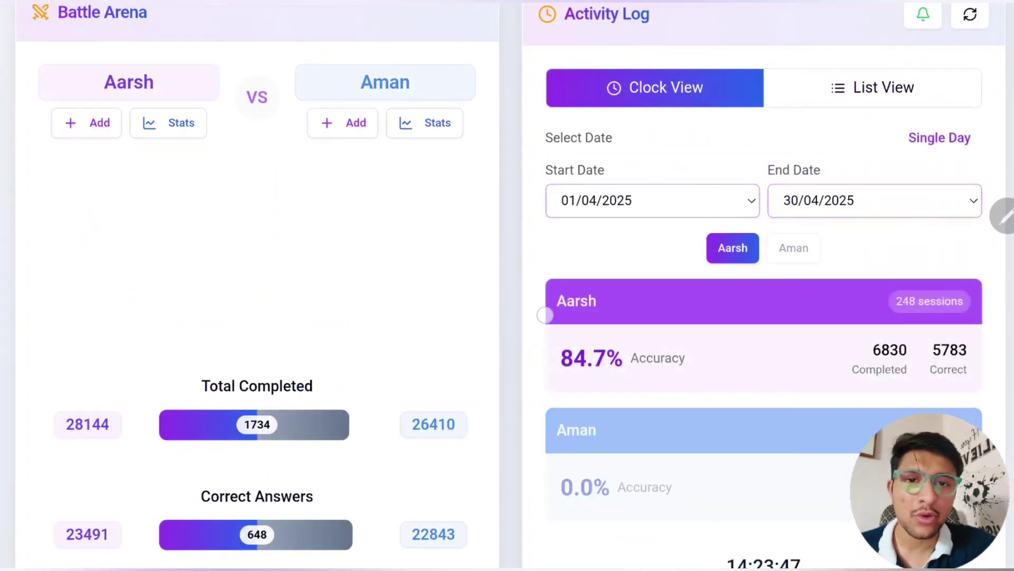
scroll(546, 315, up, 3)
scroll(547, 315, down, 5)
scroll(508, 317, down, 7)
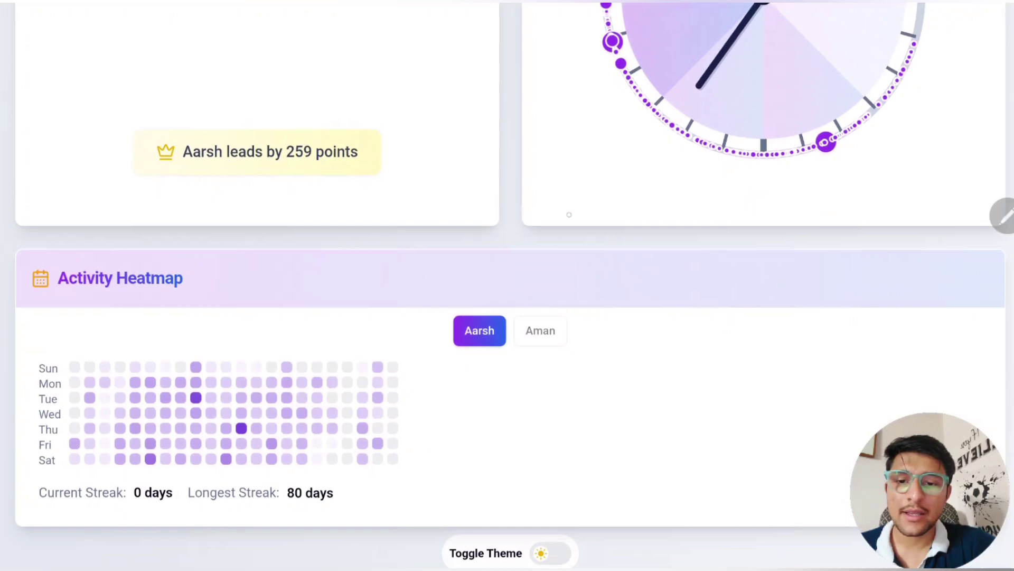
- Use the Toggle Theme switch at the page bottom to turn on light mode
click(553, 554)
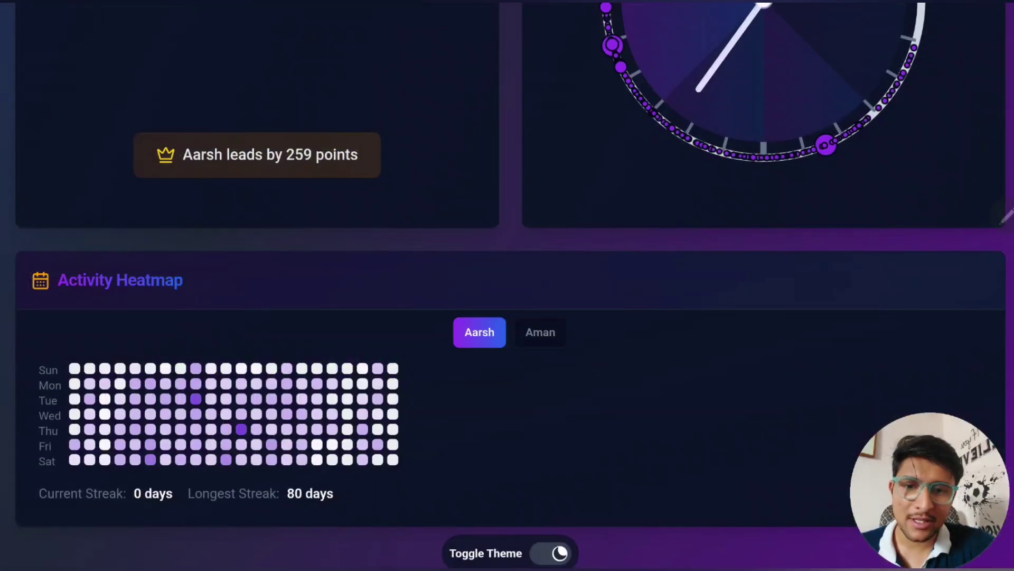
scroll(491, 395, up, 5)
scroll(491, 395, up, 5)
scroll(491, 395, up, 4)
scroll(491, 395, up, 2)
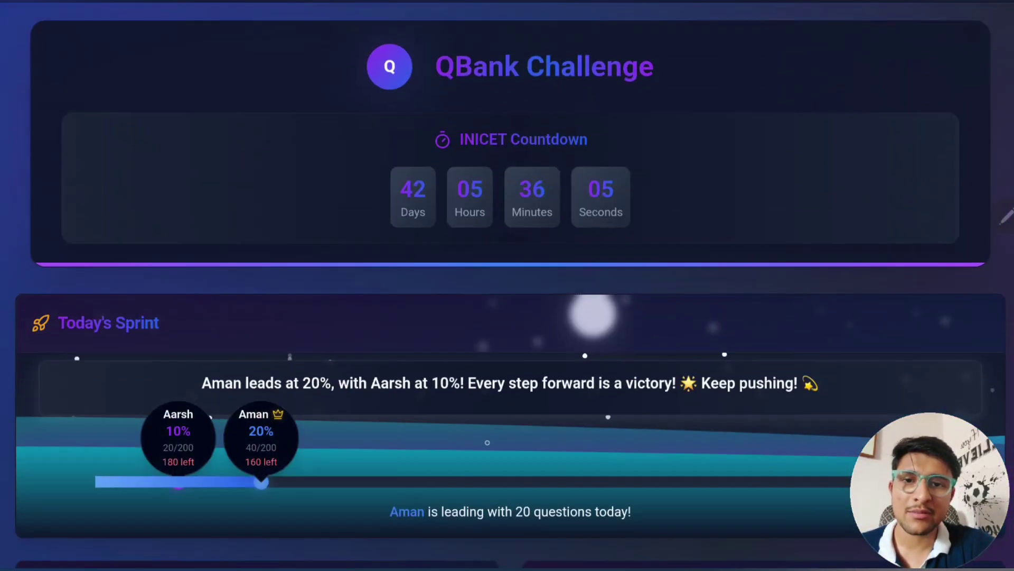
scroll(487, 472, down, 1)
scroll(487, 474, down, 2)
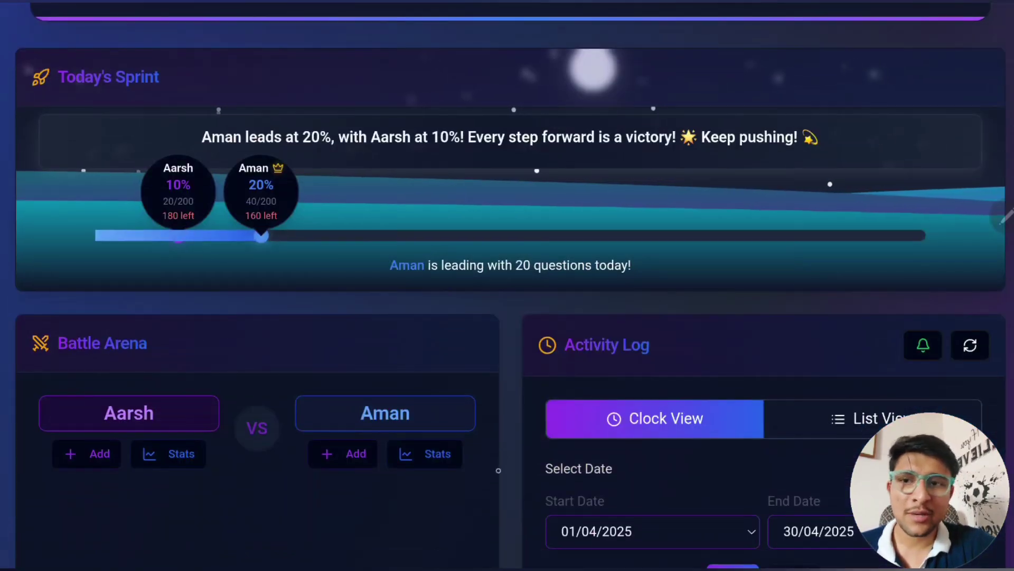
scroll(491, 396, down, 3)
scroll(499, 270, down, 2)
scroll(499, 270, down, 3)
scroll(499, 270, down, 3)
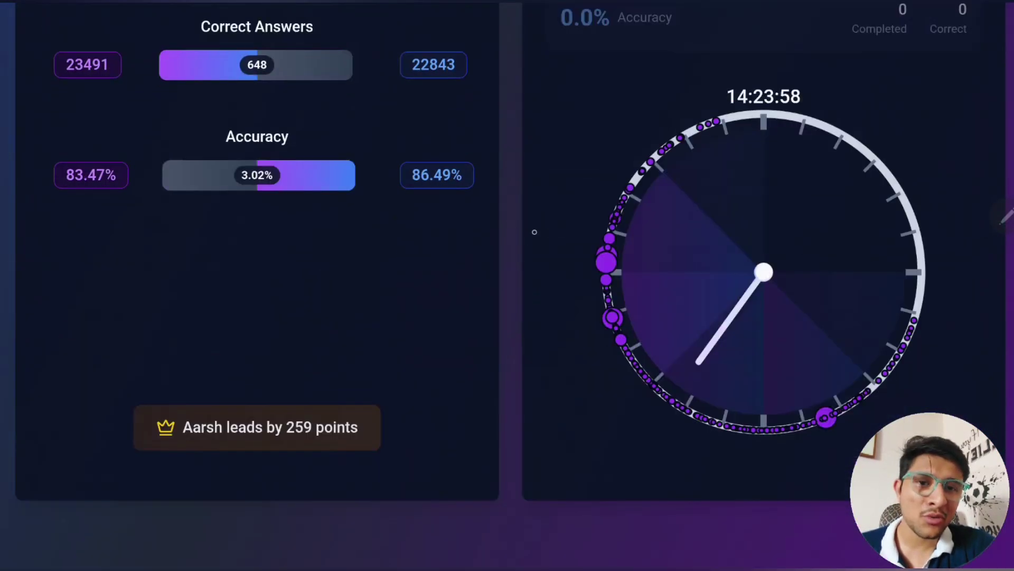
scroll(499, 270, down, 2)
scroll(595, 317, down, 1)
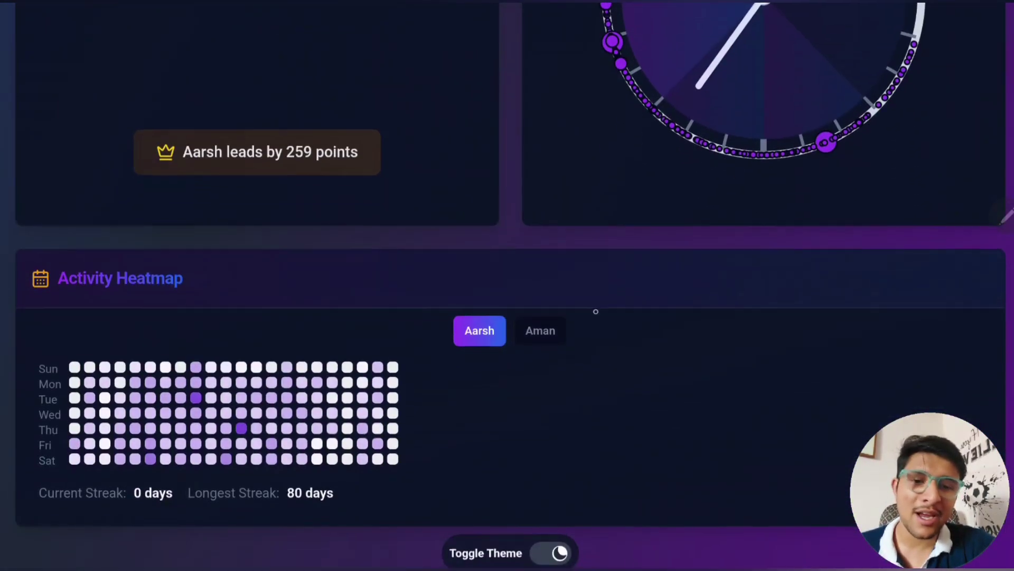
click(547, 553)
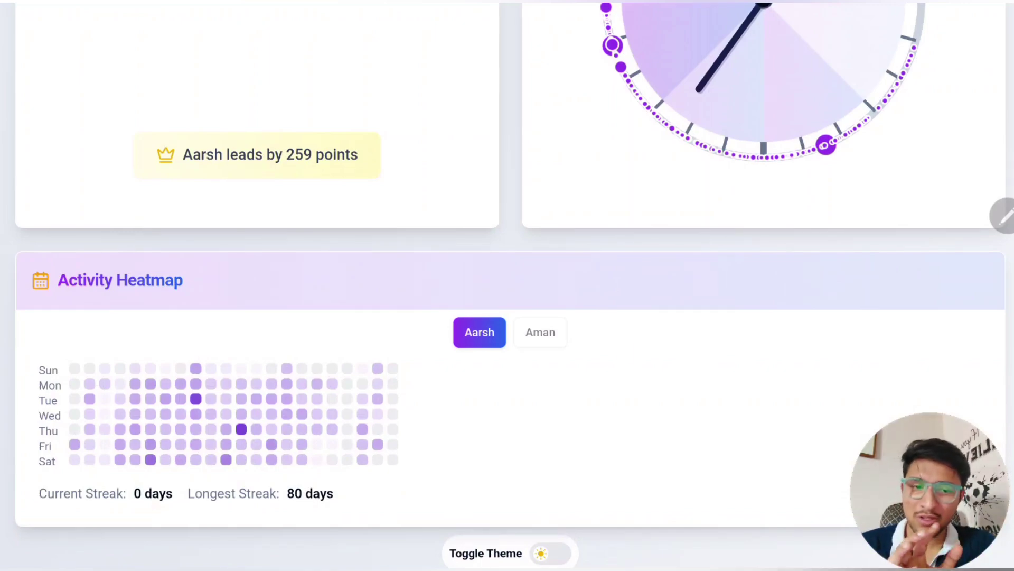
scroll(507, 286, up, 3)
scroll(507, 286, up, 7)
scroll(508, 286, up, 8)
scroll(508, 285, down, 2)
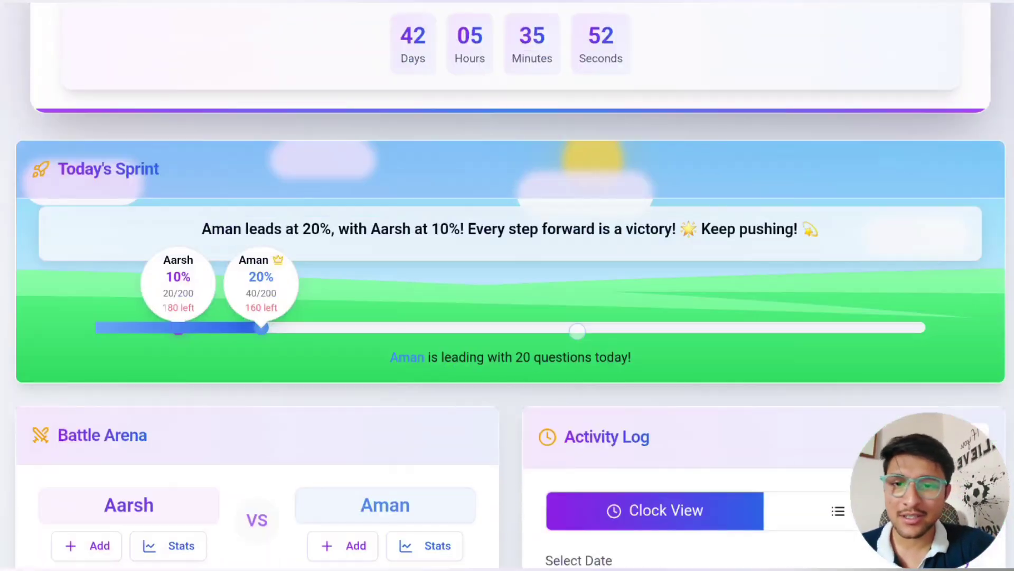
scroll(507, 285, down, 5)
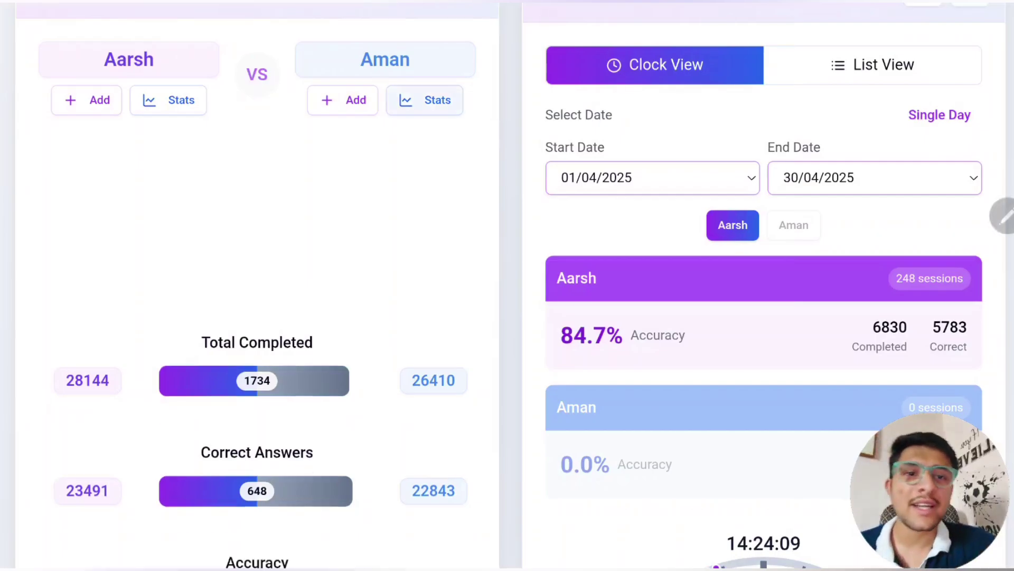
- Open Aman's Stats dashboard, glance at Trends, and return to the Progress chart
click(426, 100)
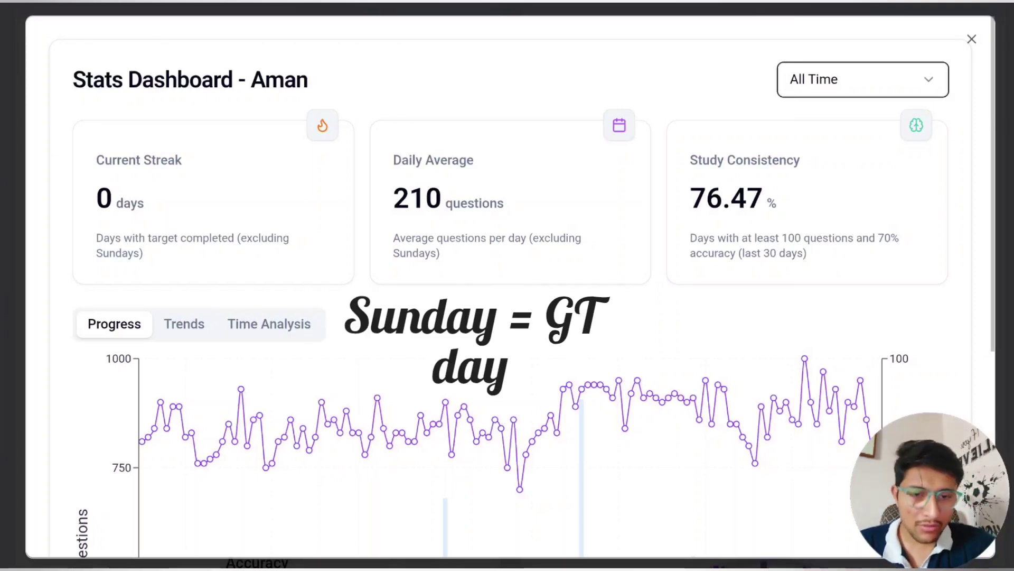
scroll(547, 399, down, 1)
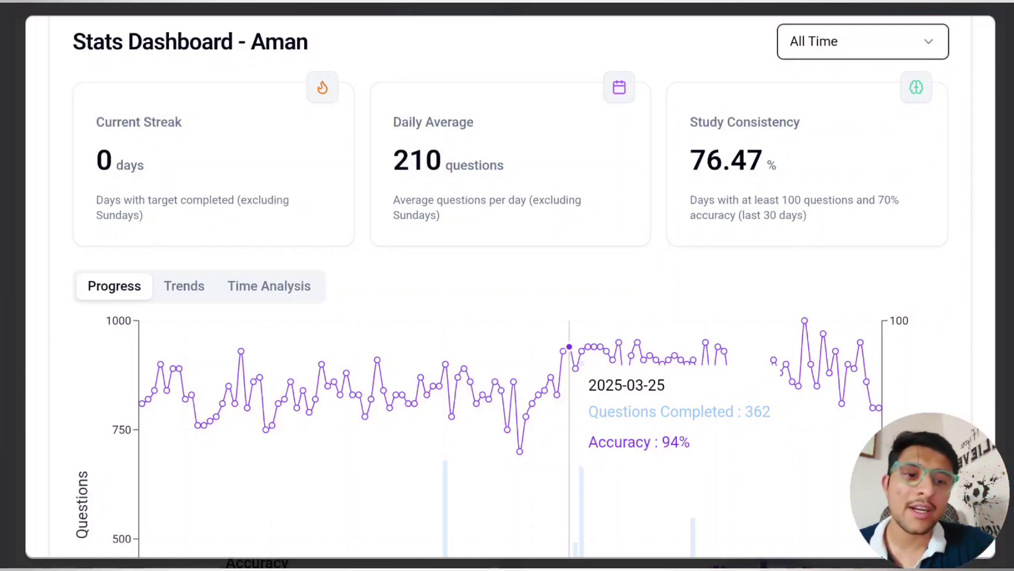
scroll(555, 396, down, 3)
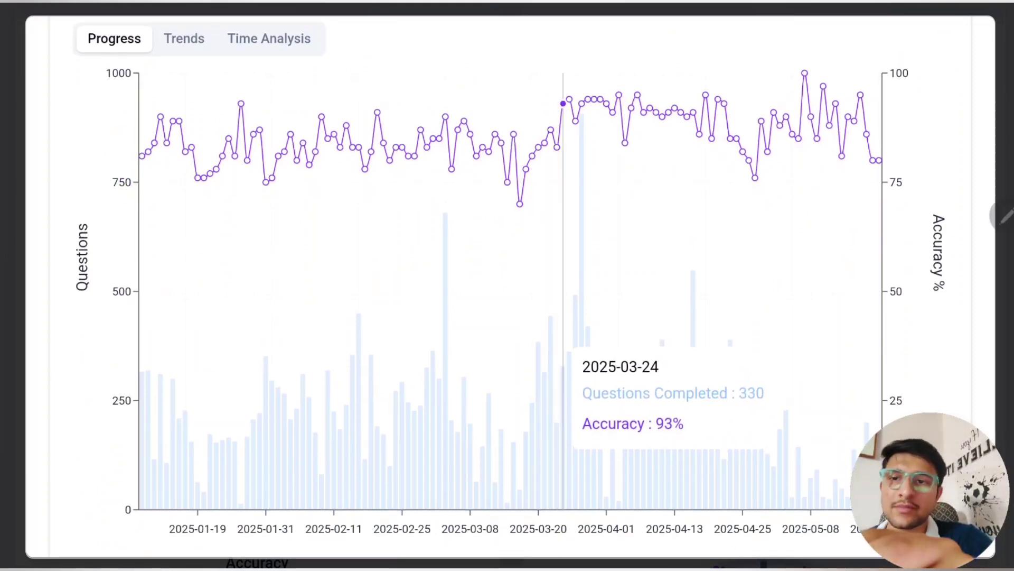
click(184, 39)
click(111, 38)
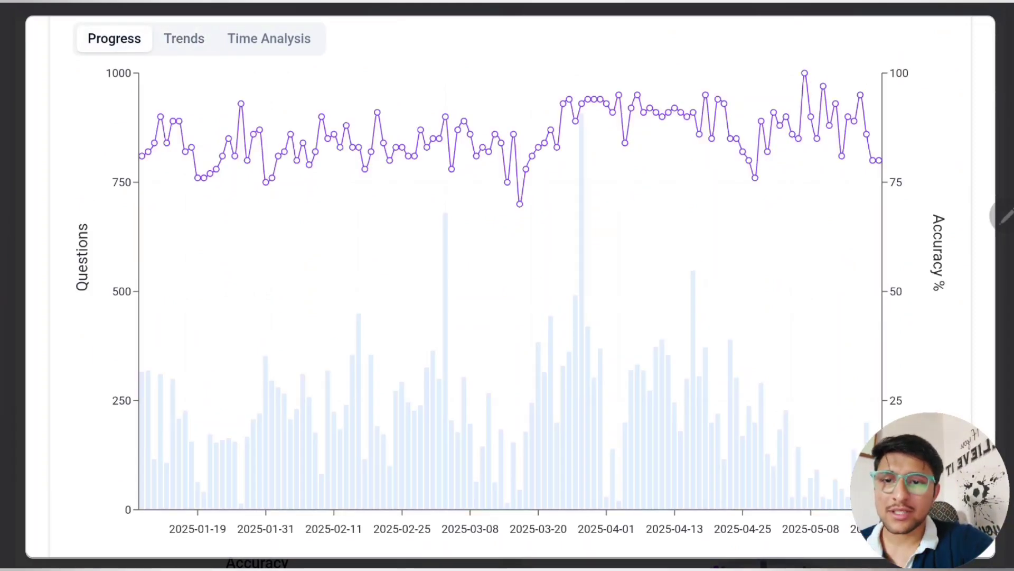
- Show Aman's 7-day average and cumulative trend lines, briefly checking Time Analysis
key(Right)
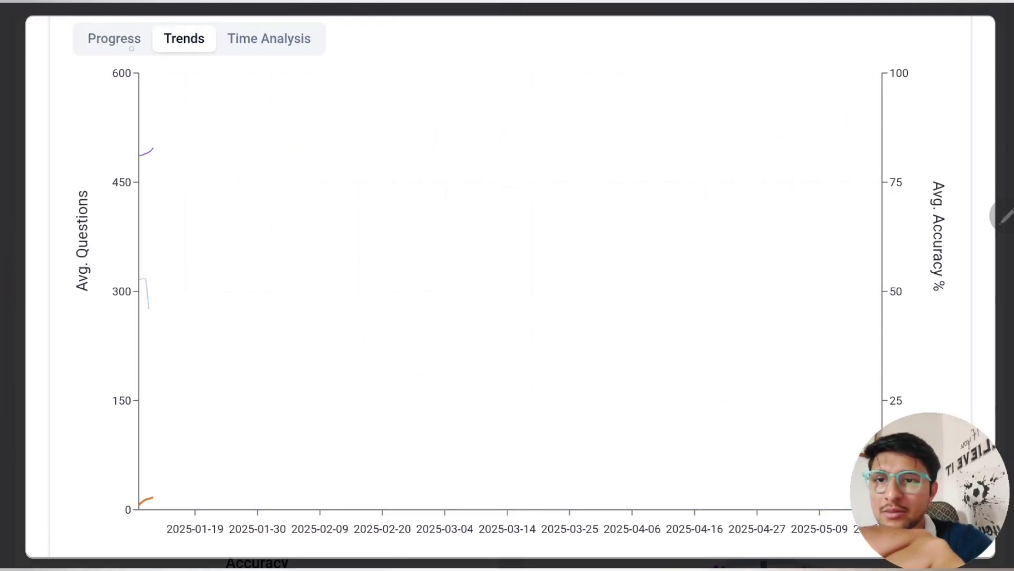
key(Left)
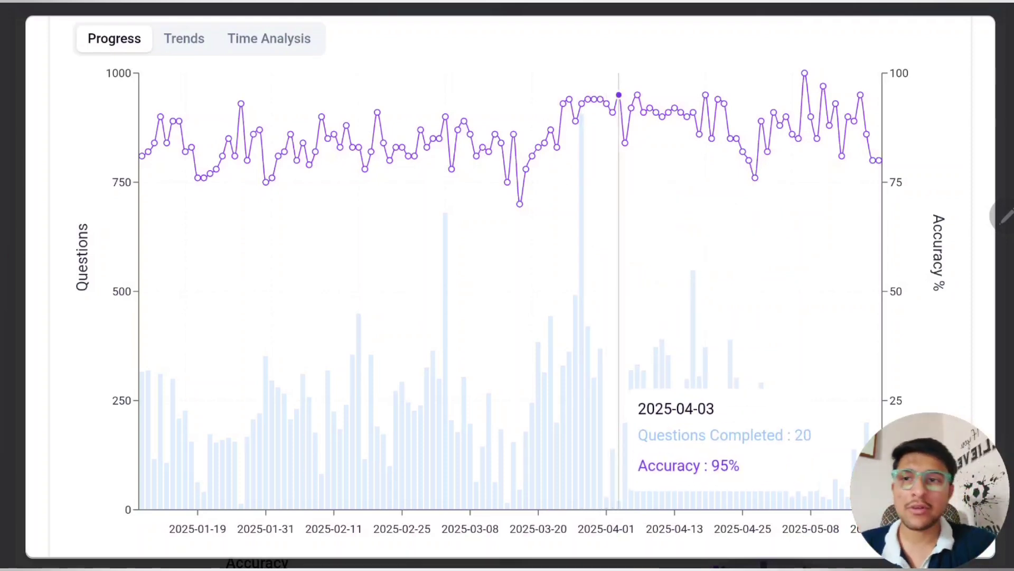
click(183, 39)
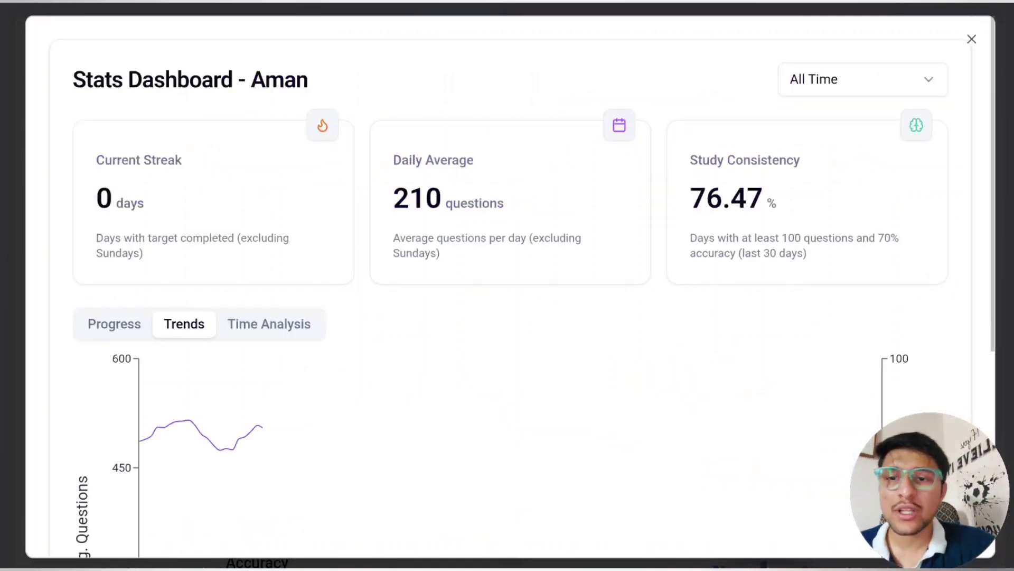
scroll(501, 291, down, 1)
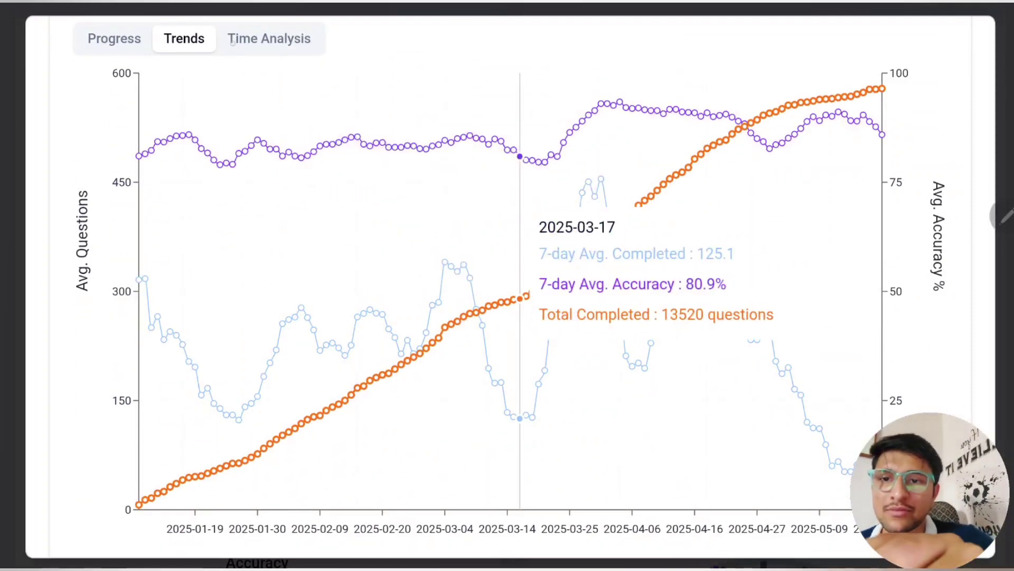
click(269, 39)
click(184, 38)
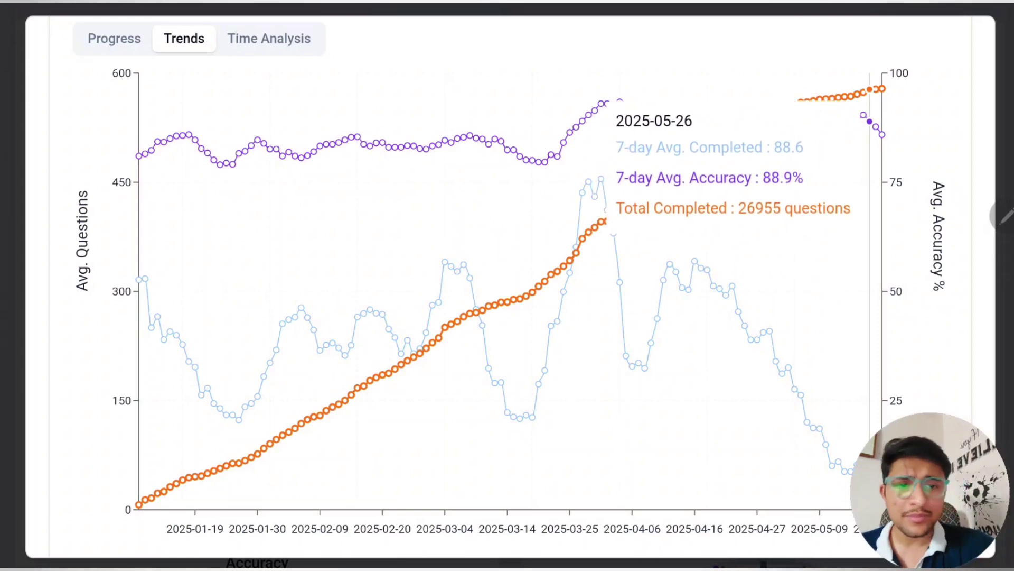
scroll(696, 414, down, 1)
scroll(753, 317, up, 4)
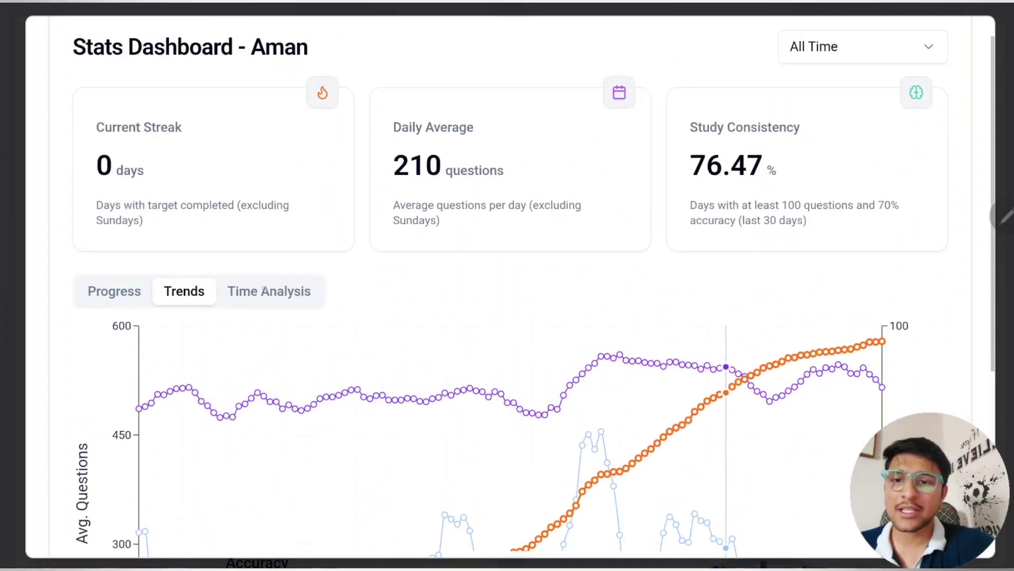
- Show Aman's accuracy by time slot, peaking at 91.4% from 12 AM–3 AM
click(270, 313)
scroll(575, 249, down, 3)
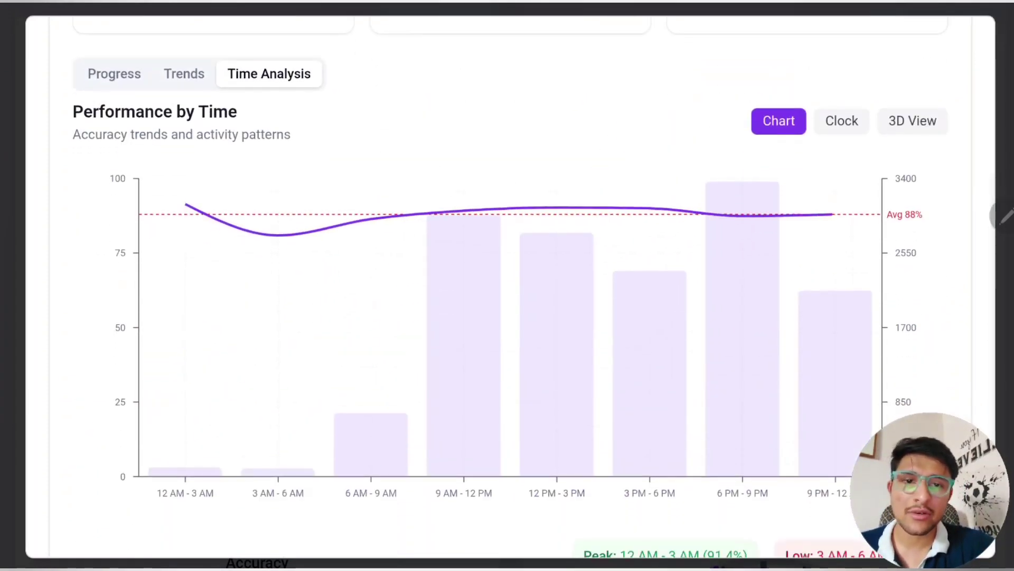
scroll(546, 238, down, 1)
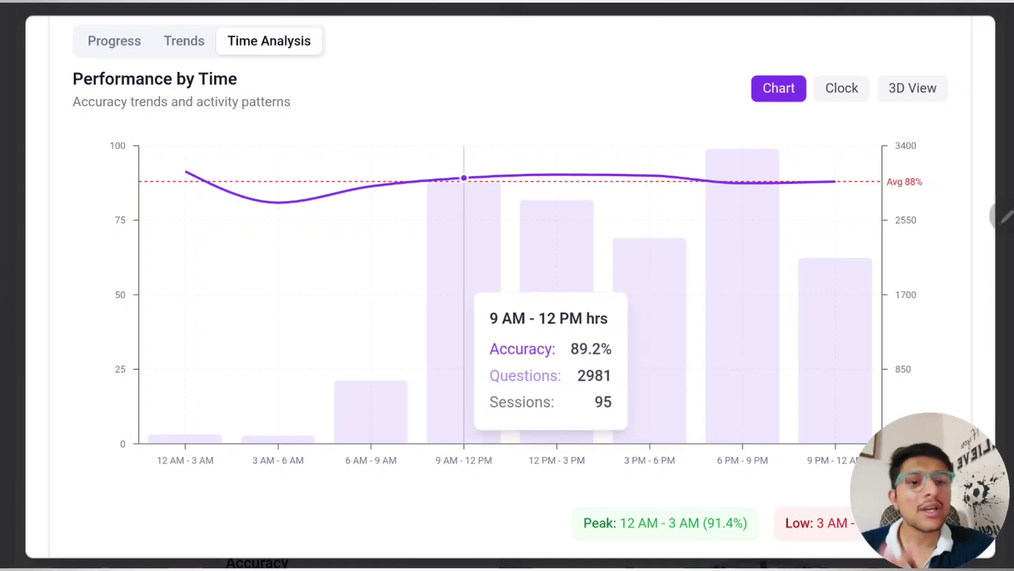
mouse_move(464, 349)
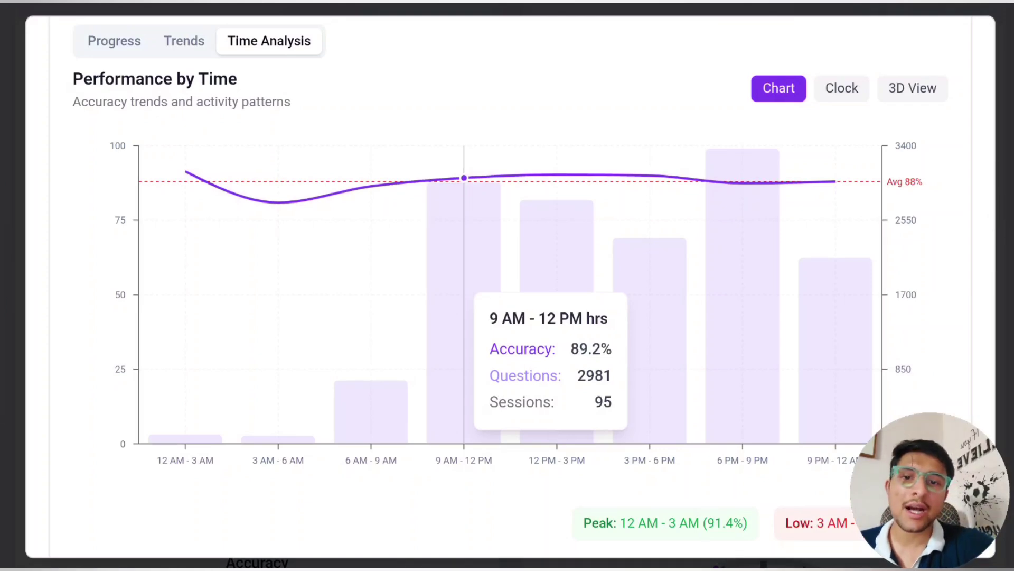
scroll(278, 317, up, 3)
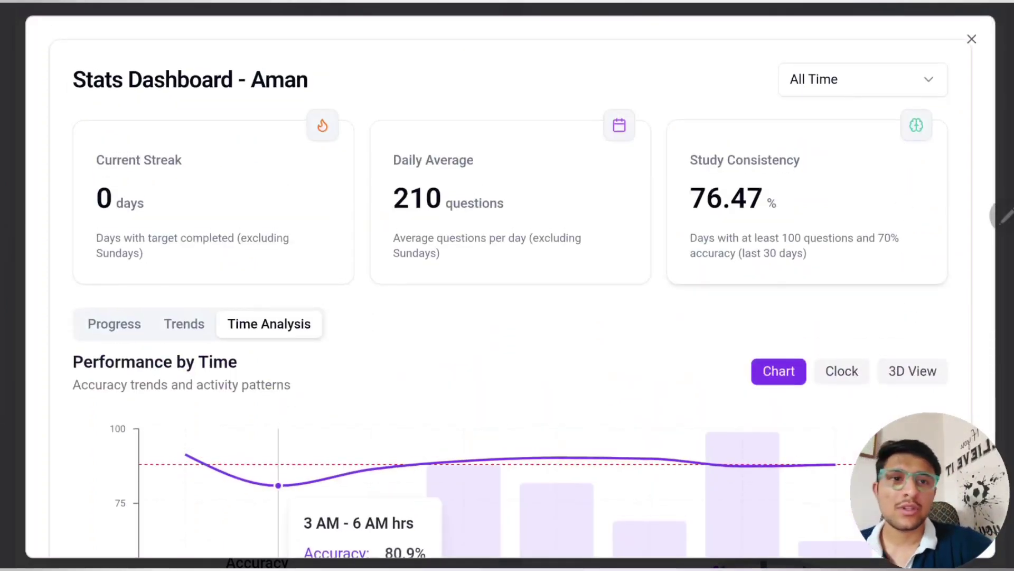
- Preview Aman's stats for Last Week, then Last Month
click(903, 77)
click(867, 123)
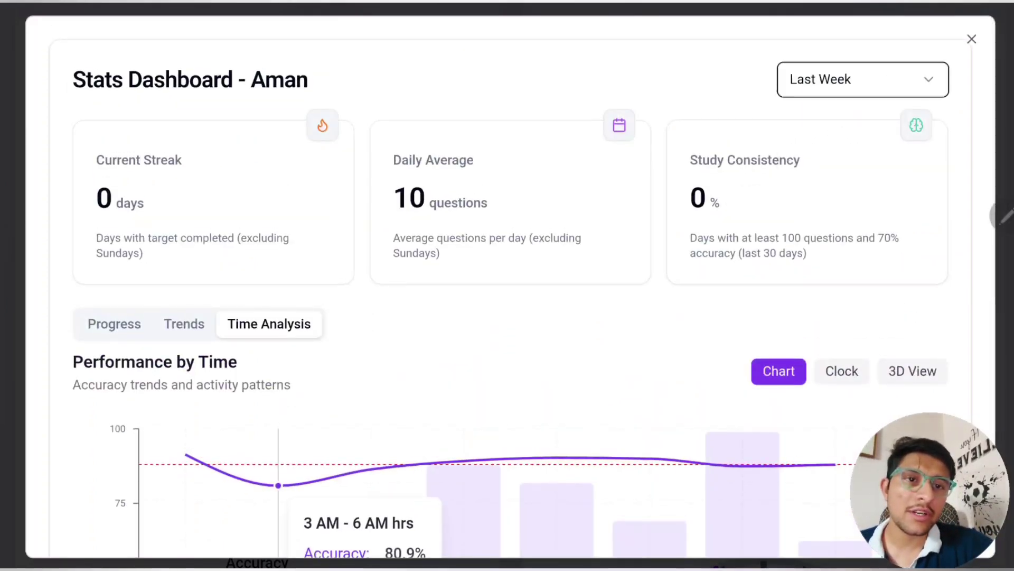
click(867, 78)
click(843, 150)
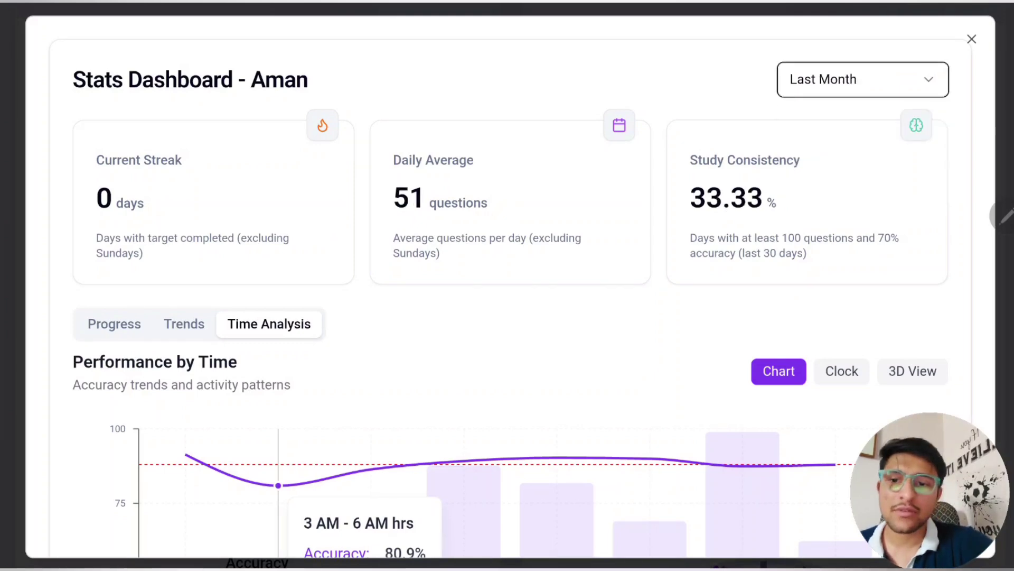
- View the Trends chart and restore the All Time range
click(184, 323)
scroll(507, 317, down, 2)
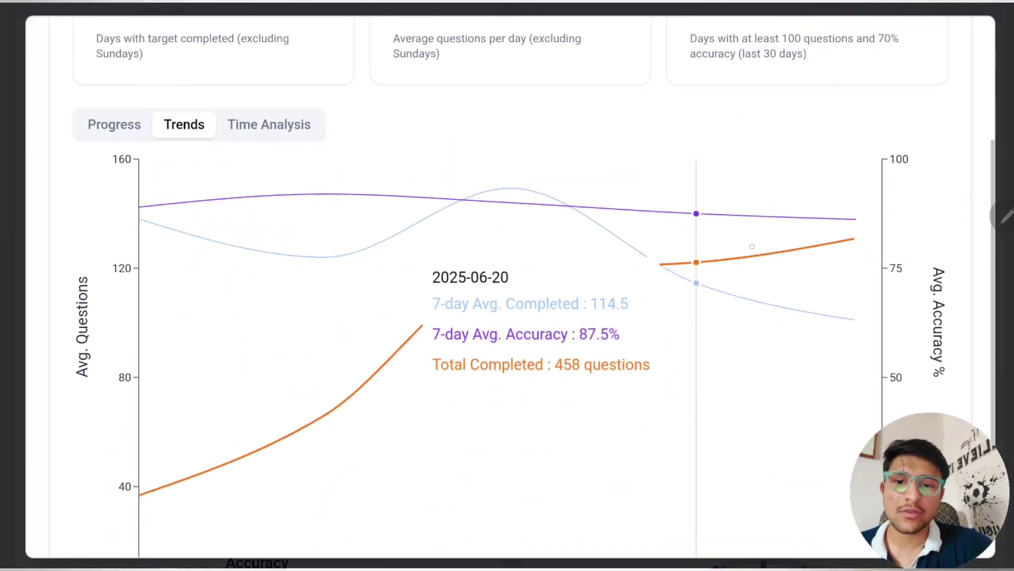
scroll(743, 362, up, 2)
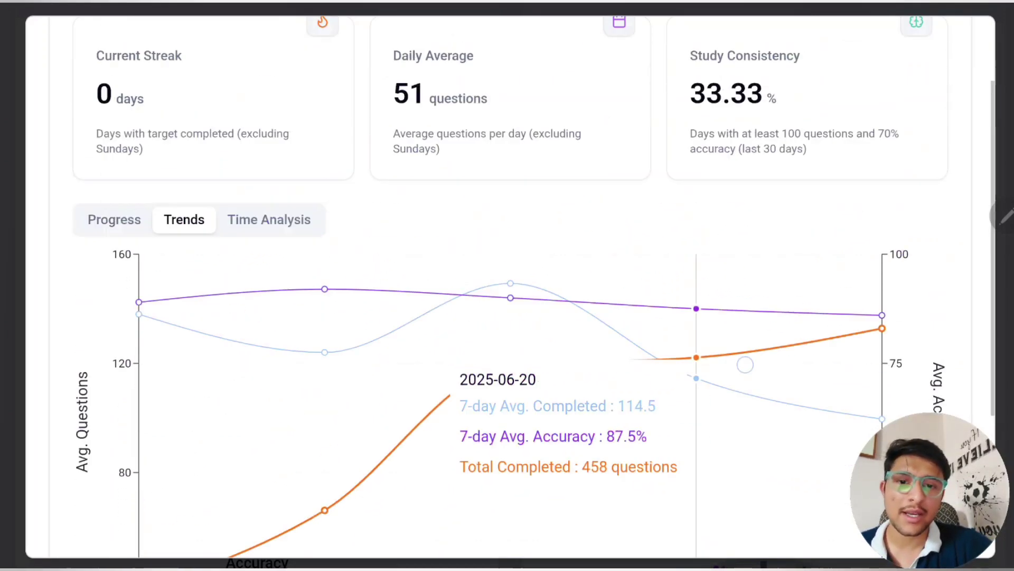
scroll(742, 362, up, 2)
click(862, 80)
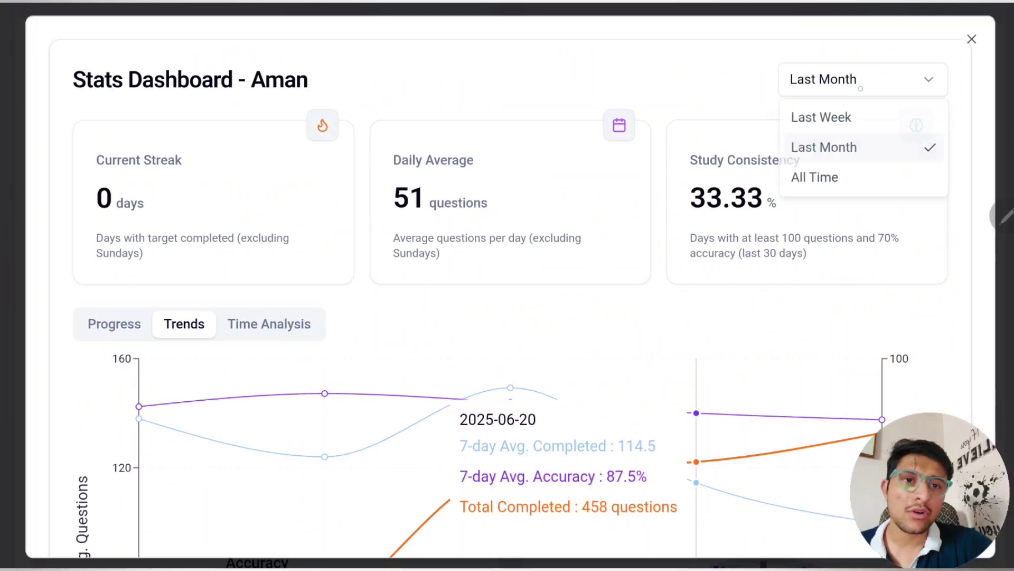
click(824, 182)
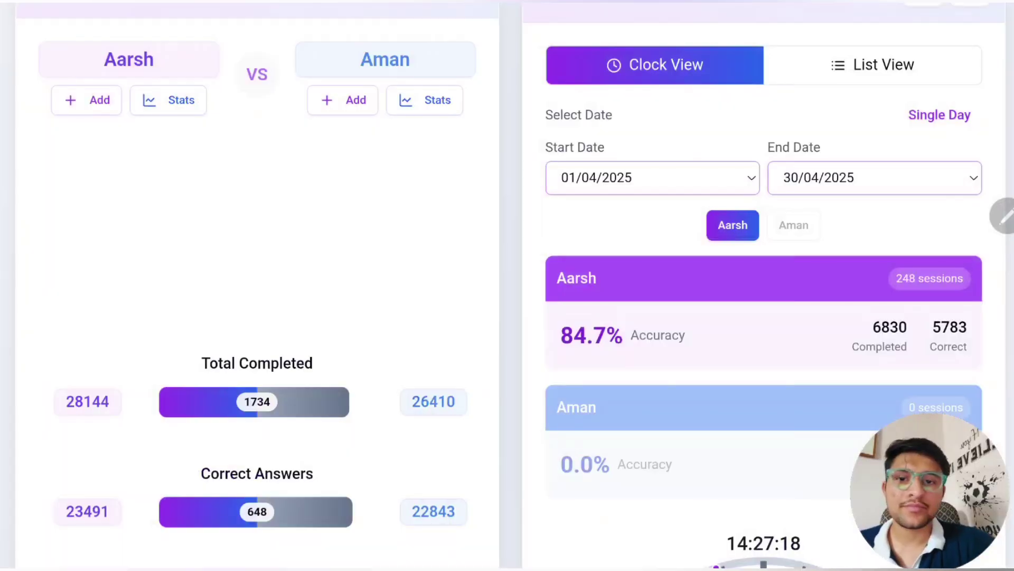
scroll(508, 285, down, 5)
scroll(507, 285, down, 4)
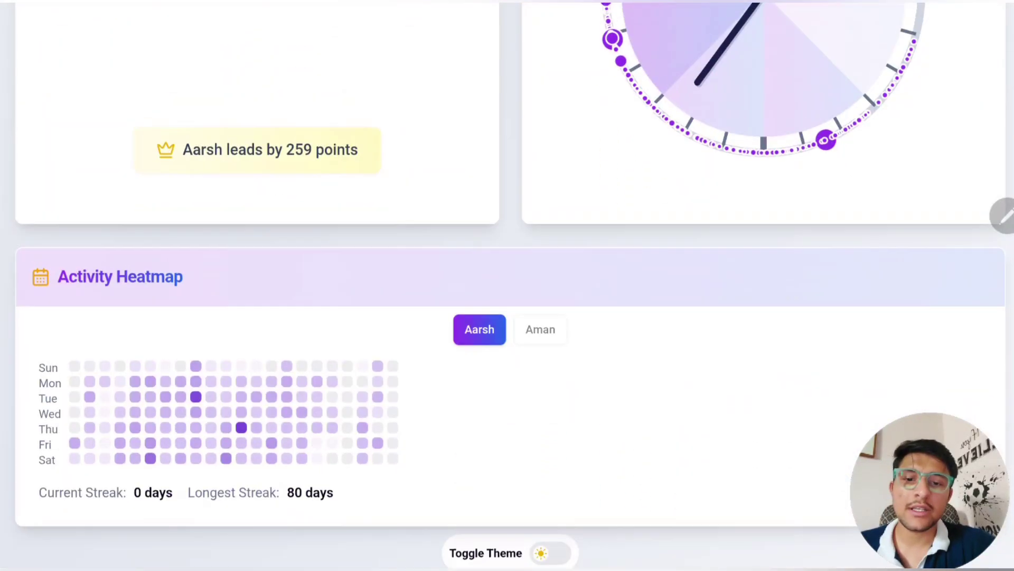
- Use the Toggle Theme switch at the page bottom to return to dark mode
click(551, 552)
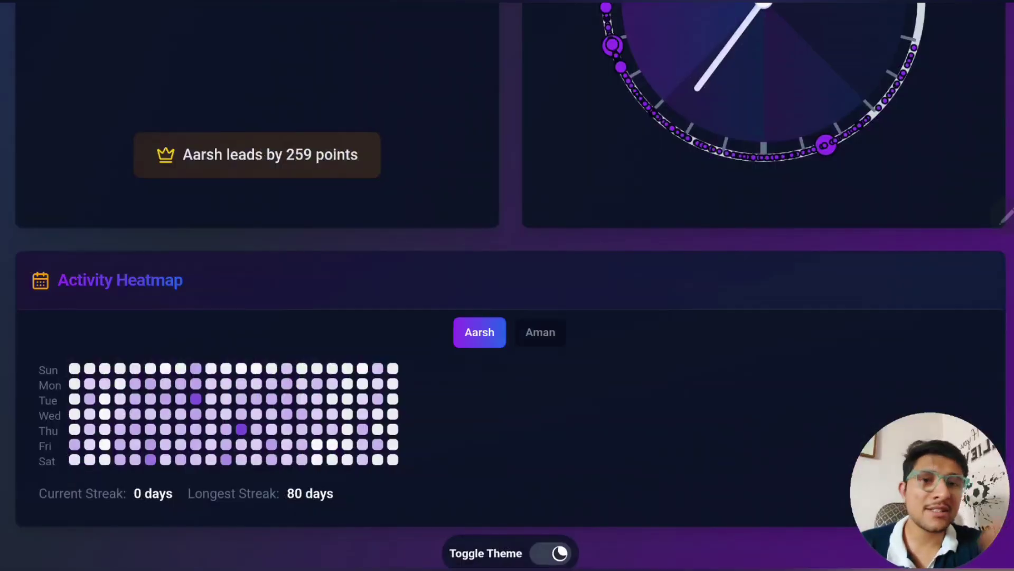